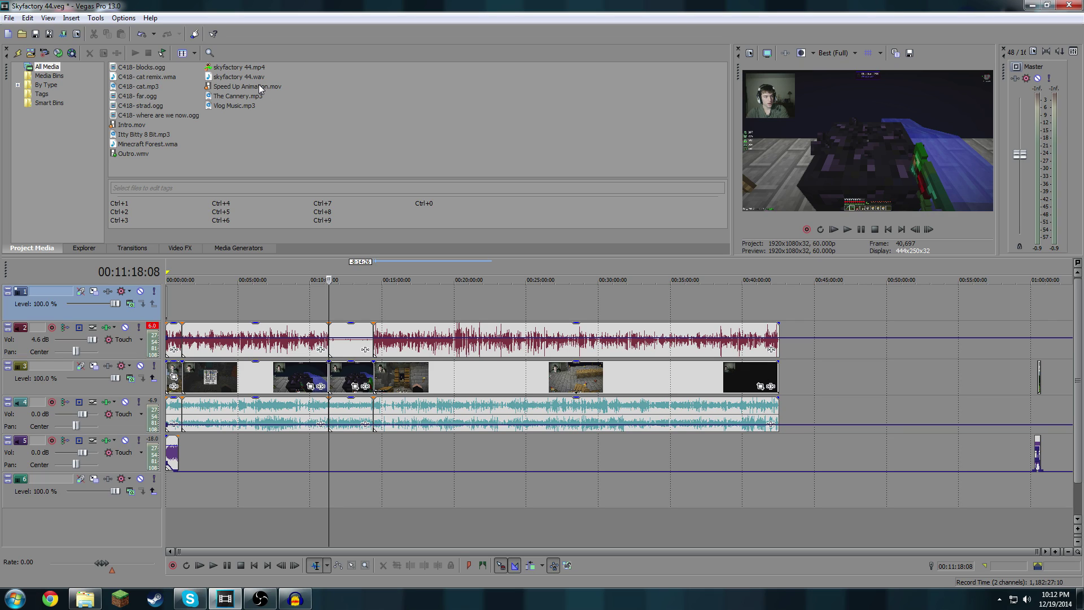
Place Speed Up Animation.mov on the gameplay video track in the empty area after the footage and preview it
drag(259, 83, 313, 125)
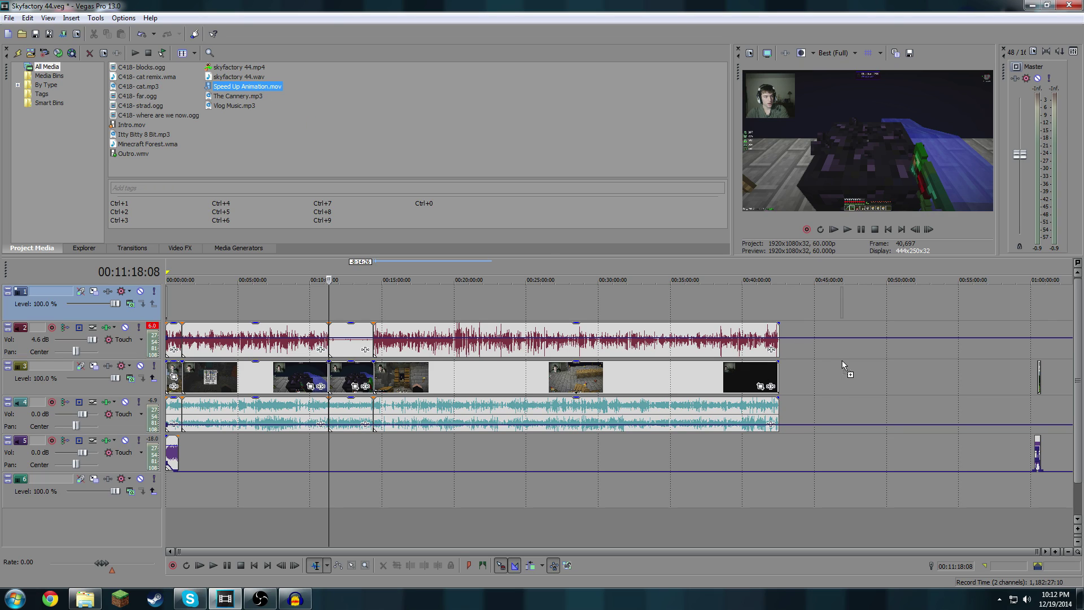
drag(822, 370, 821, 369)
click(818, 350)
scroll(820, 352, up, 6)
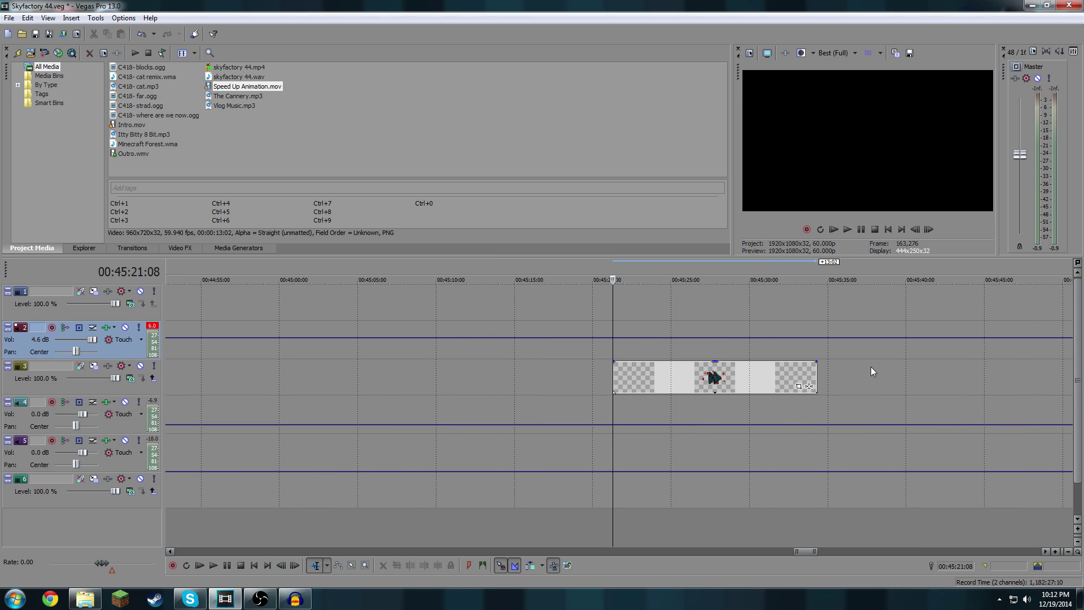
click(847, 230)
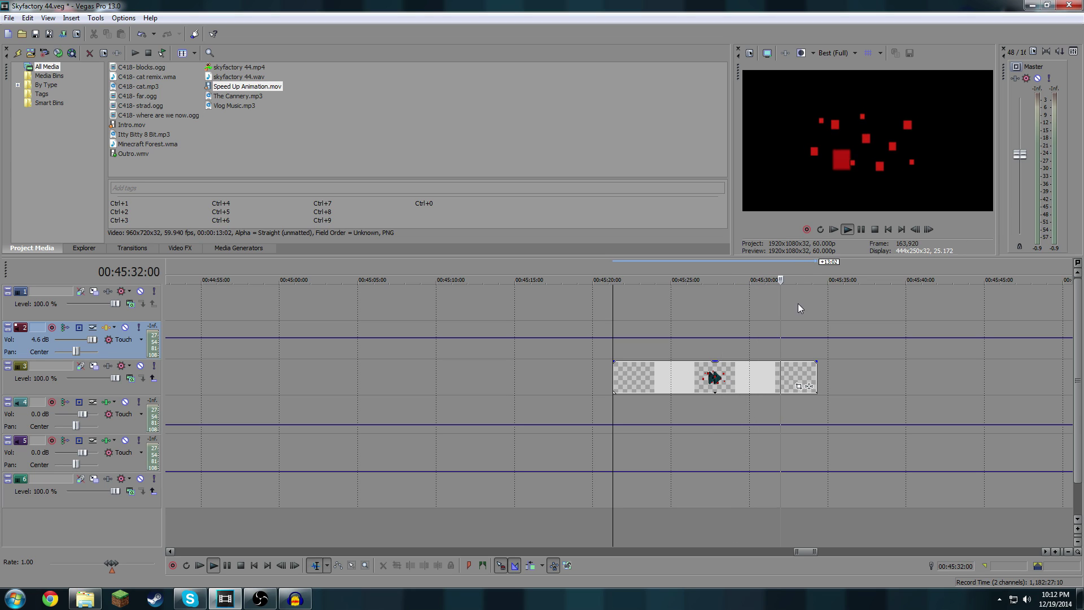
click(860, 229)
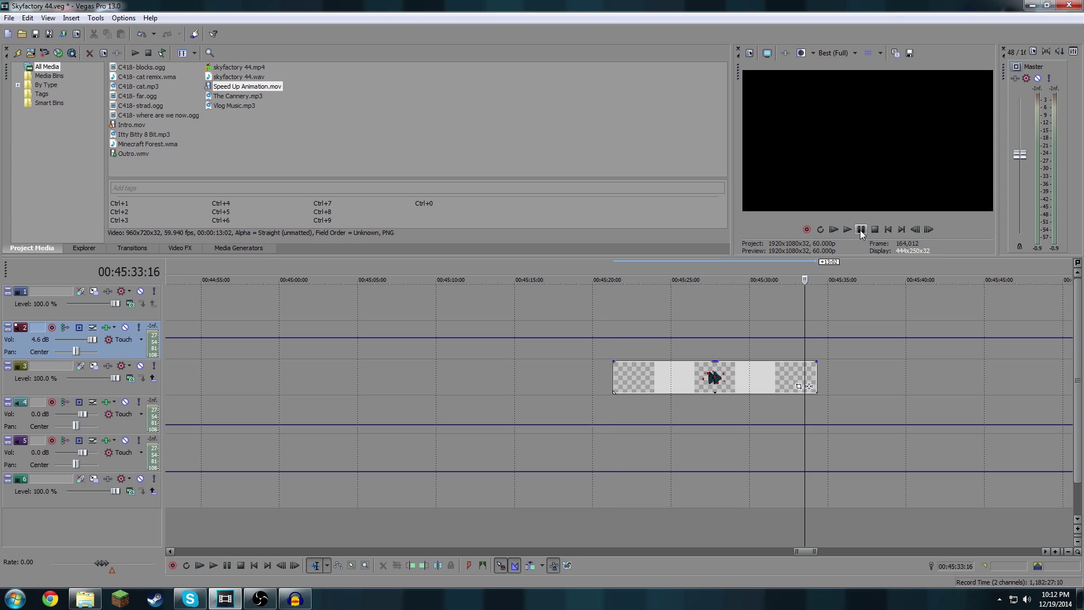
Move the speed-up animation event to the empty top video track above the middle section of the footage
scroll(714, 384, down, 4)
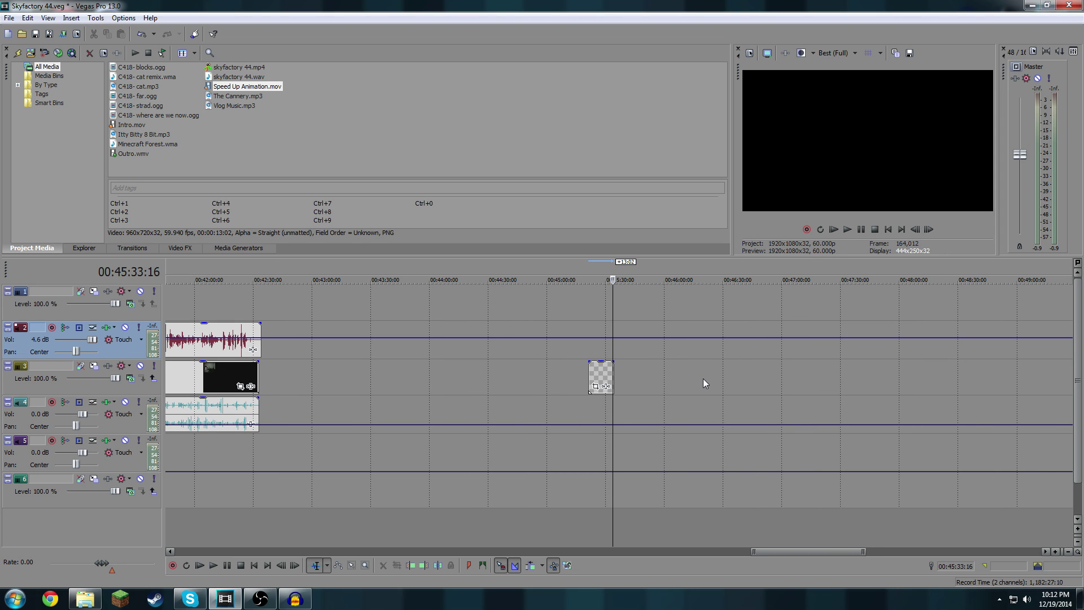
drag(606, 378, 417, 254)
drag(425, 306, 426, 306)
click(497, 309)
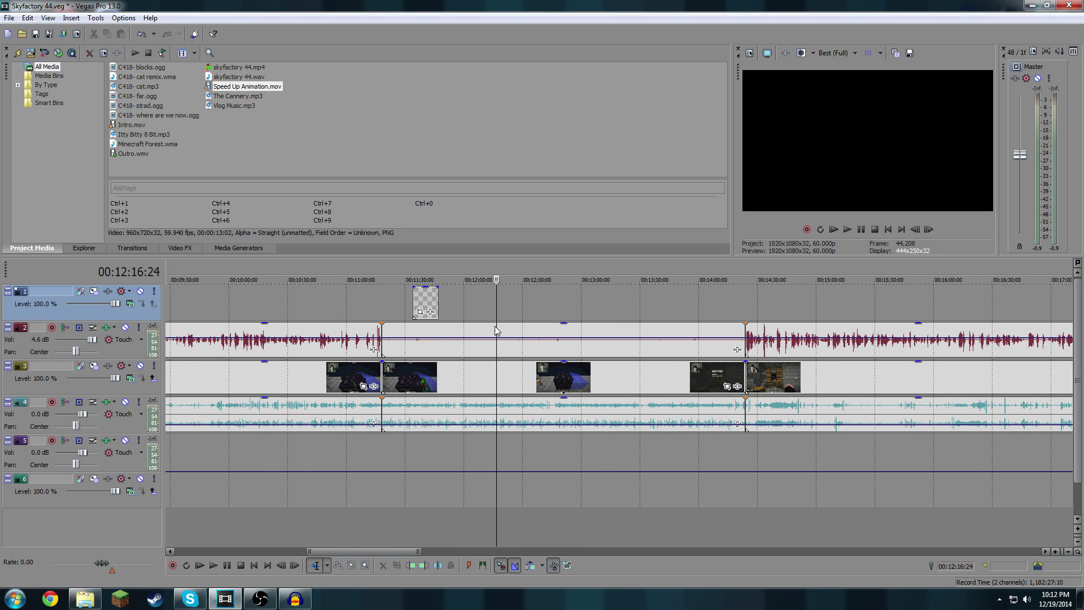
Check the middle section of gameplay between the two cuts and delete its audio events on tracks 2 and 4
click(377, 306)
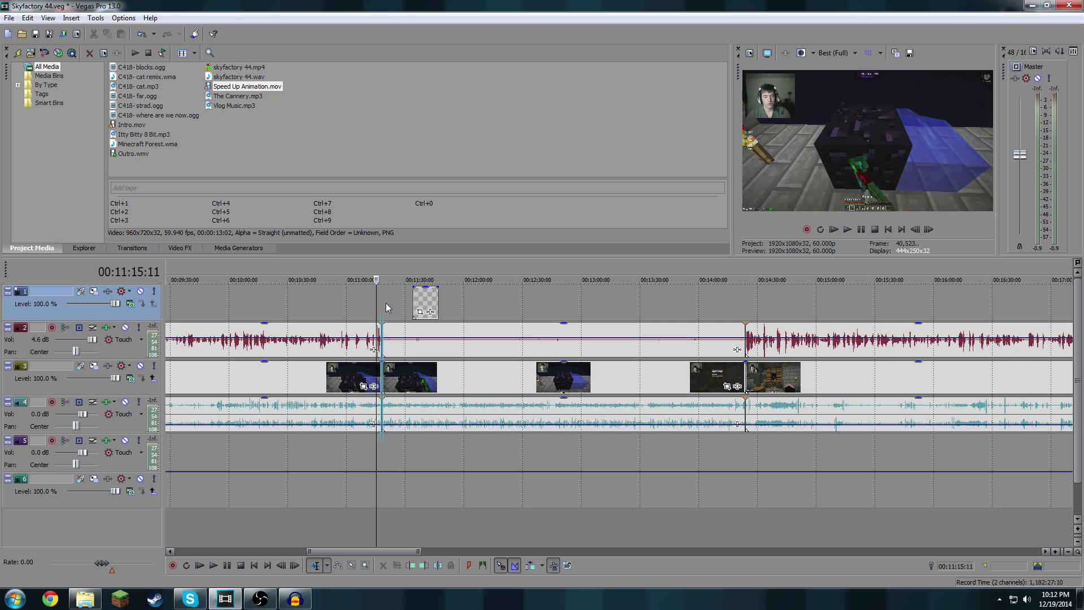
click(383, 302)
click(477, 296)
click(536, 297)
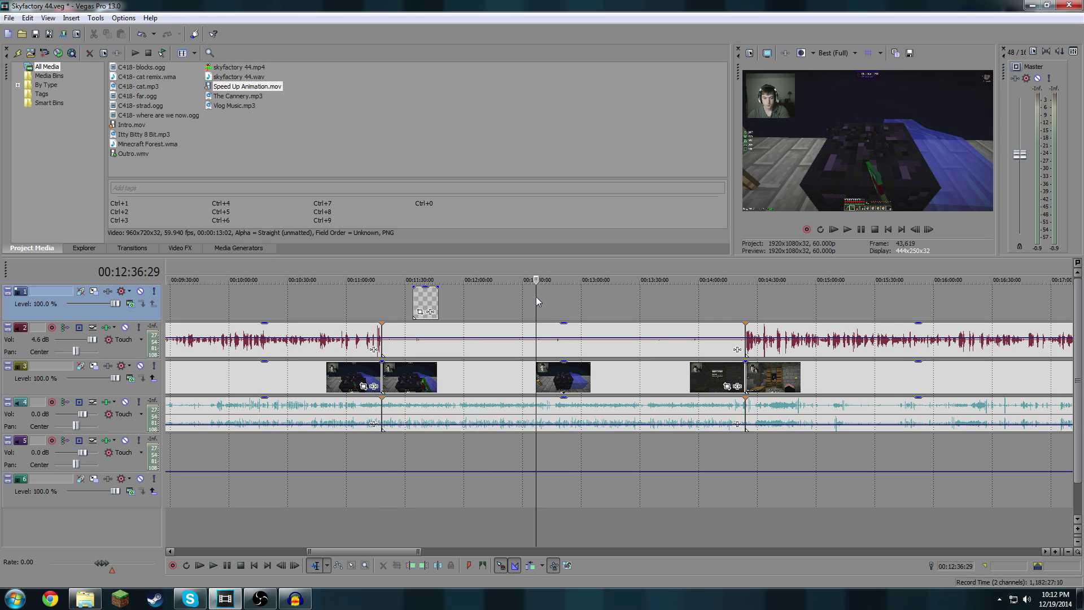
click(600, 299)
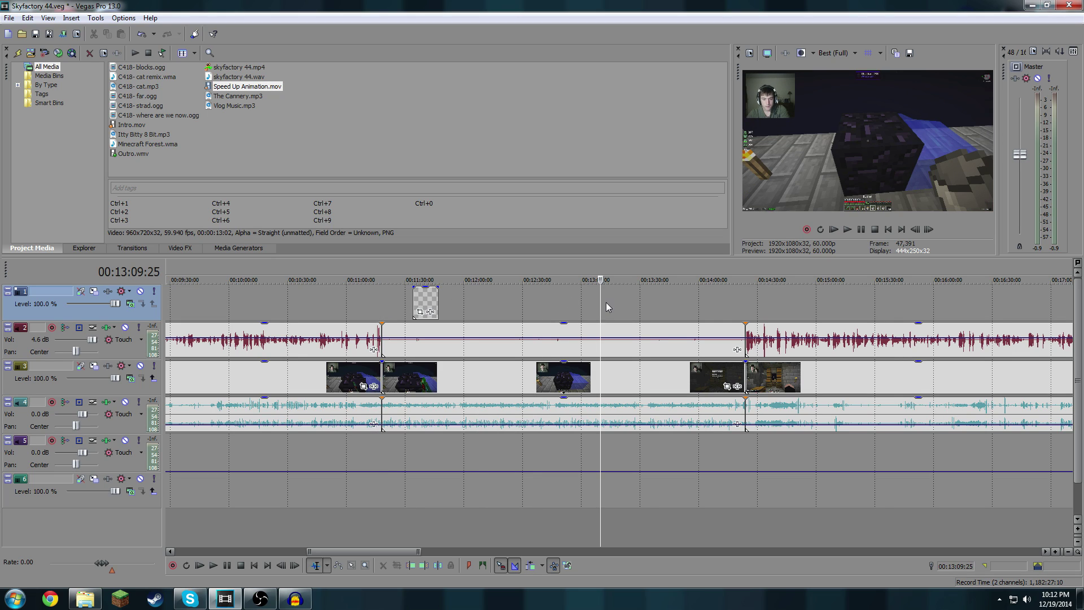
click(574, 350)
key(Delete)
click(558, 406)
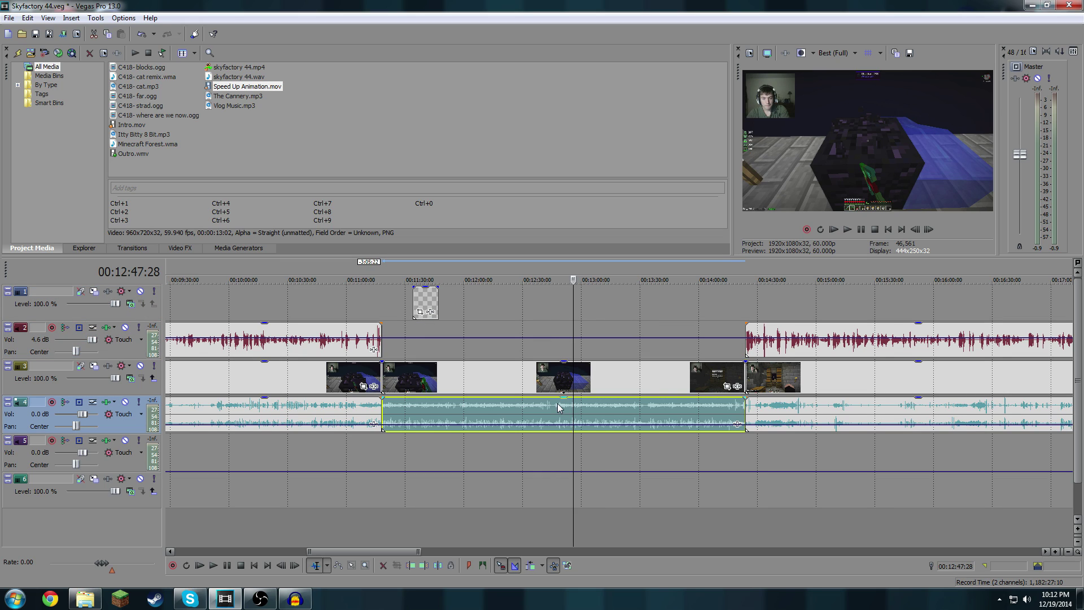
key(Delete)
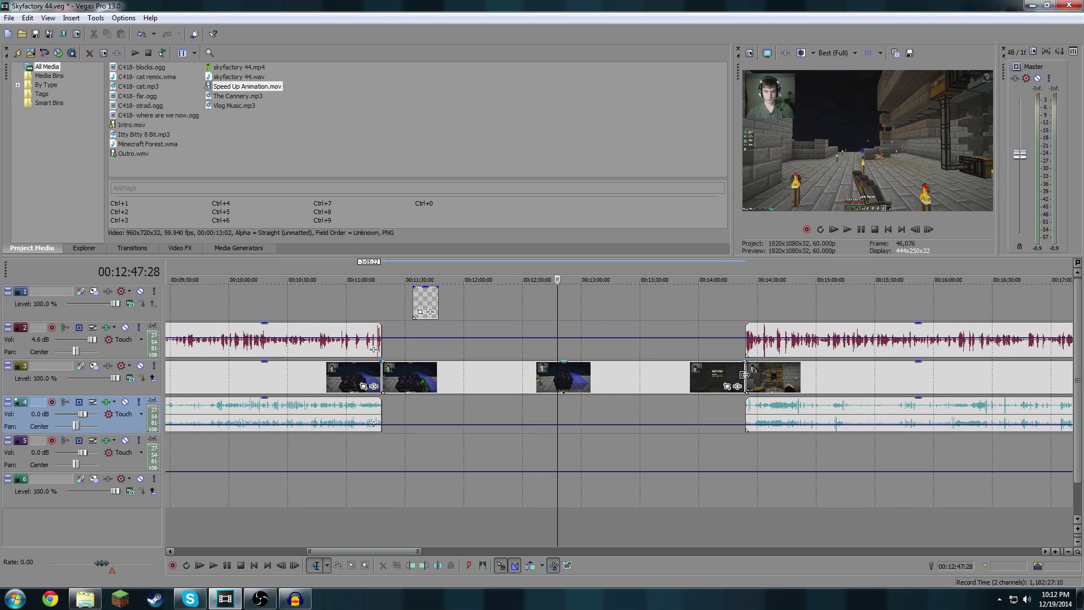
Time-compress the middle video event from its end so that it finishes shortly after 00:12:00
drag(745, 376, 473, 373)
click(439, 350)
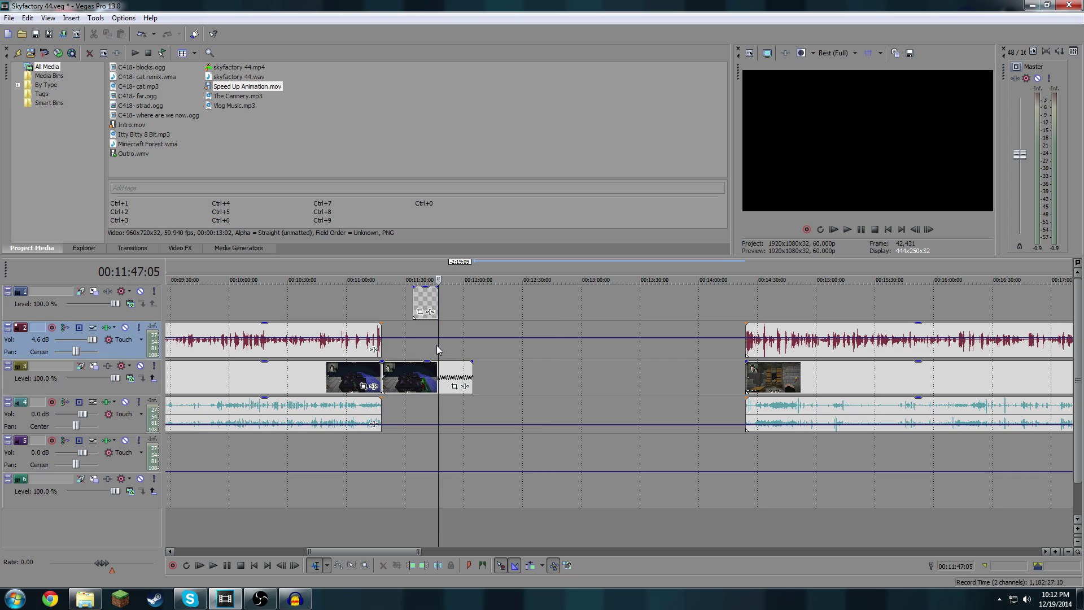
Add Kick Shock.mp3 from the incompetech folder under My Movies > Music to track 4 at the start of the sped-up event
click(75, 607)
click(593, 182)
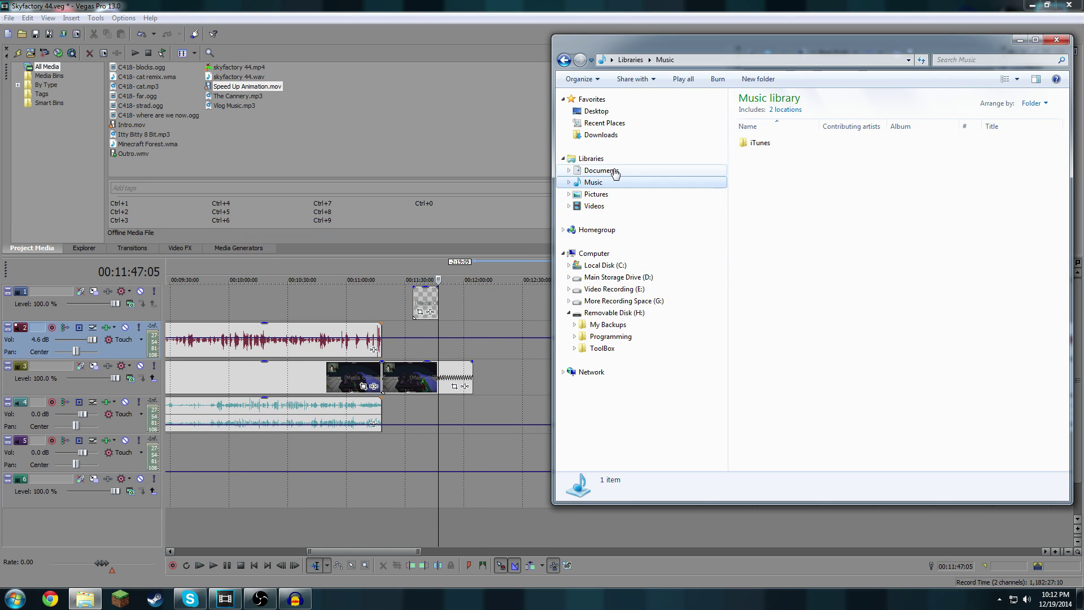
click(602, 170)
double_click(768, 178)
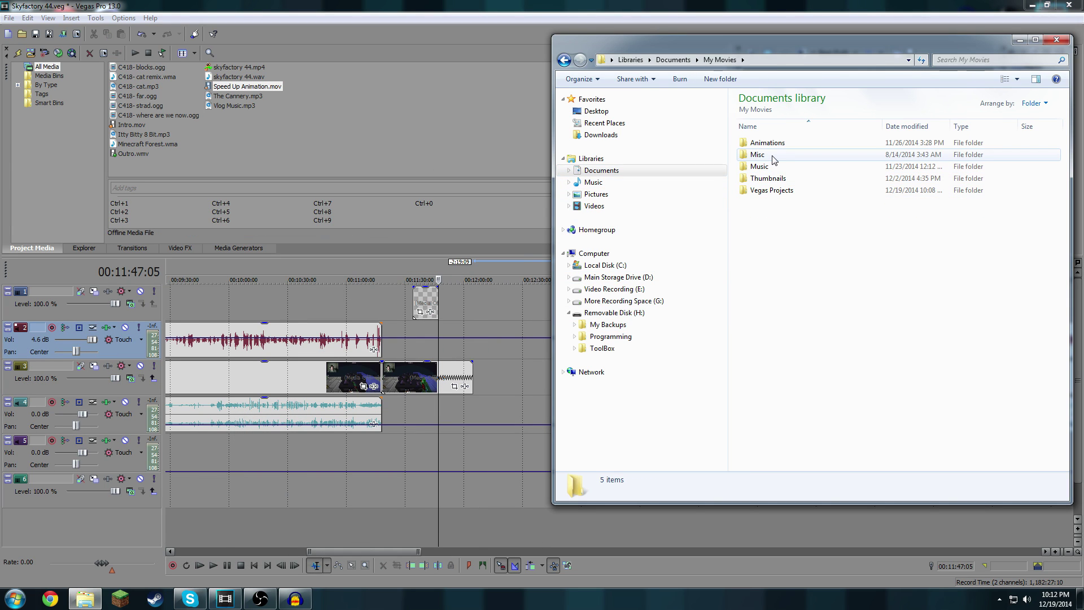
double_click(770, 171)
double_click(768, 154)
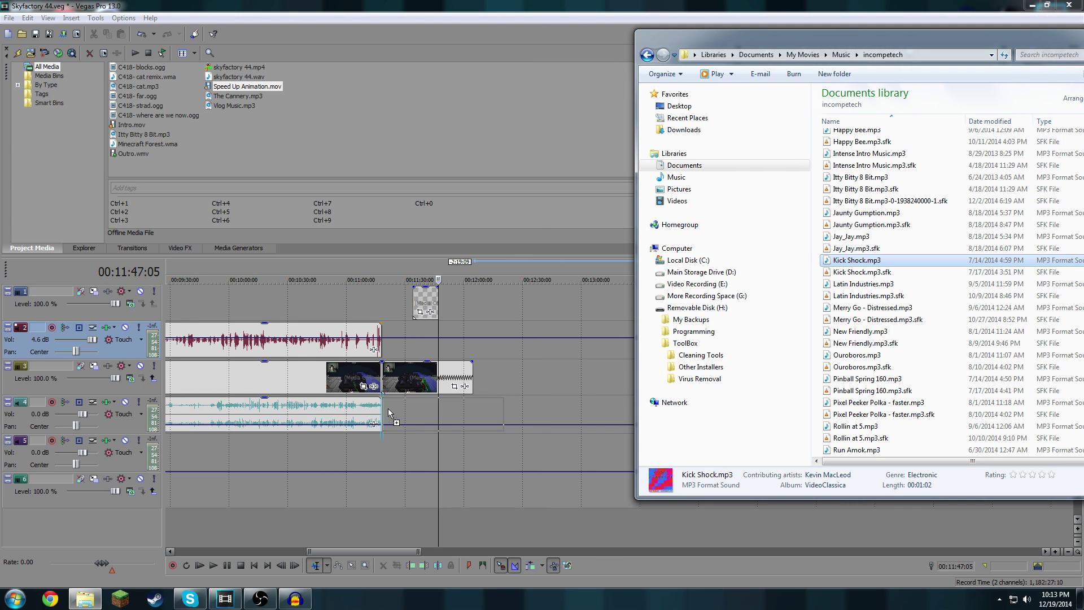
drag(387, 409, 388, 408)
click(407, 350)
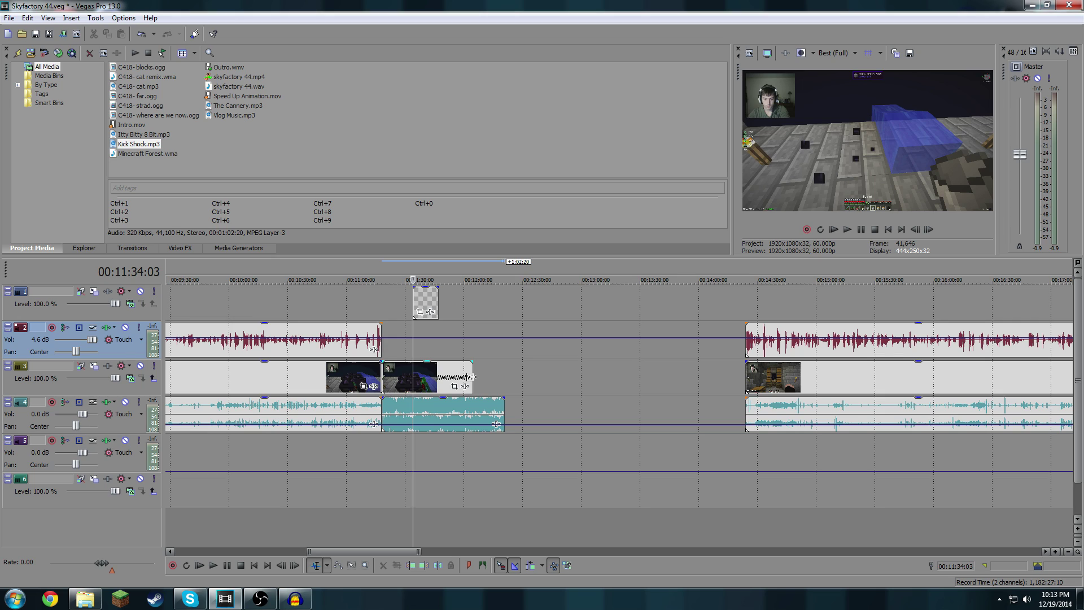
Stretch the sped-up video event so that it ends together with the Kick Shock music
drag(472, 377, 502, 381)
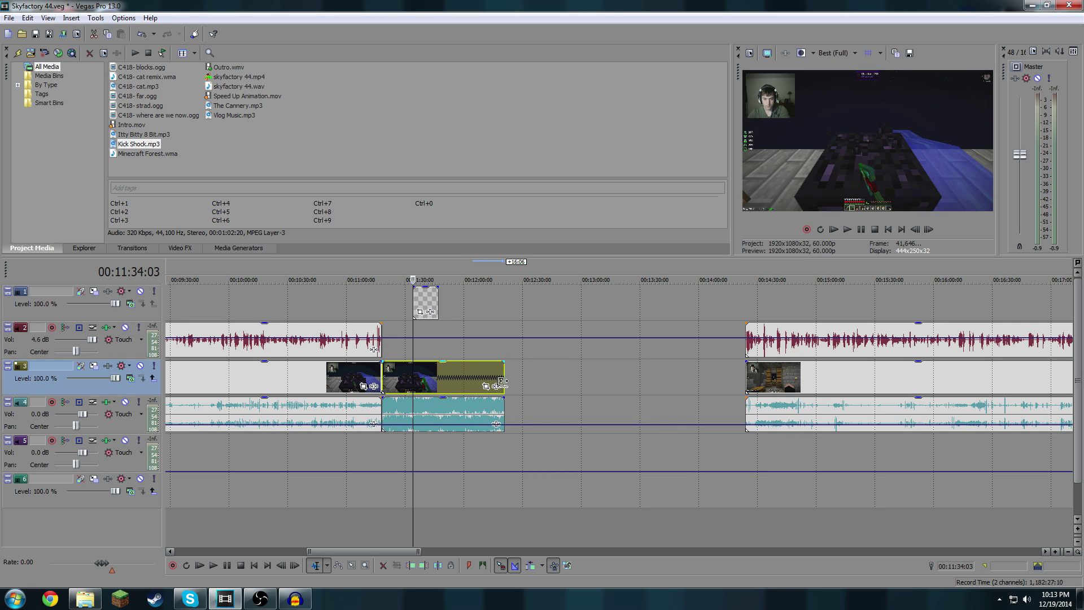
click(513, 377)
Move the speed-up animation event to the start of the sped-up section, aligned with the cut at 00:11:18:08
click(382, 348)
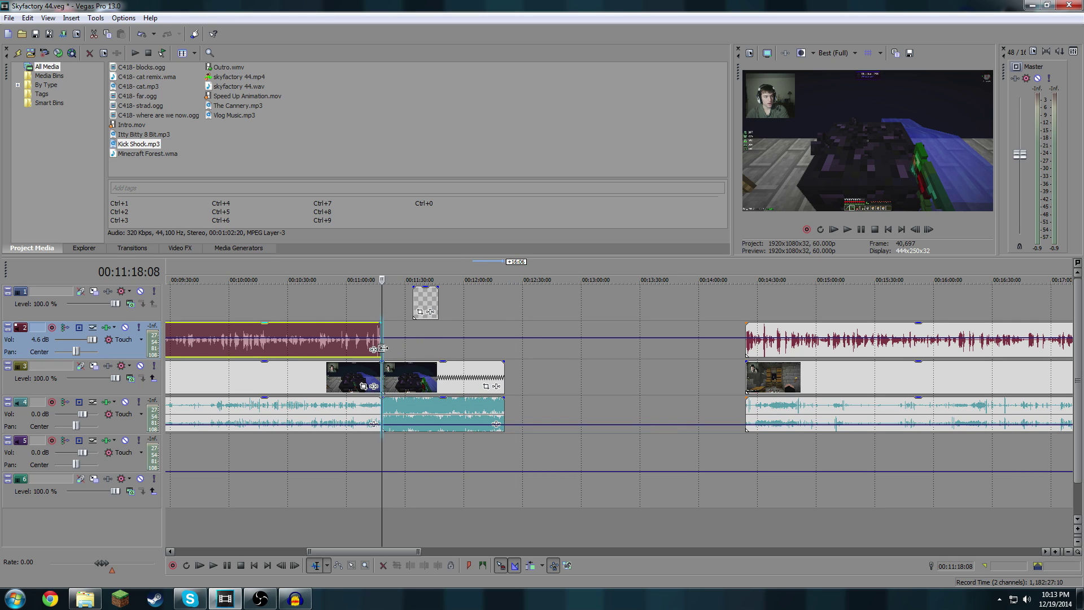
double_click(382, 348)
click(393, 350)
scroll(397, 352, up, 4)
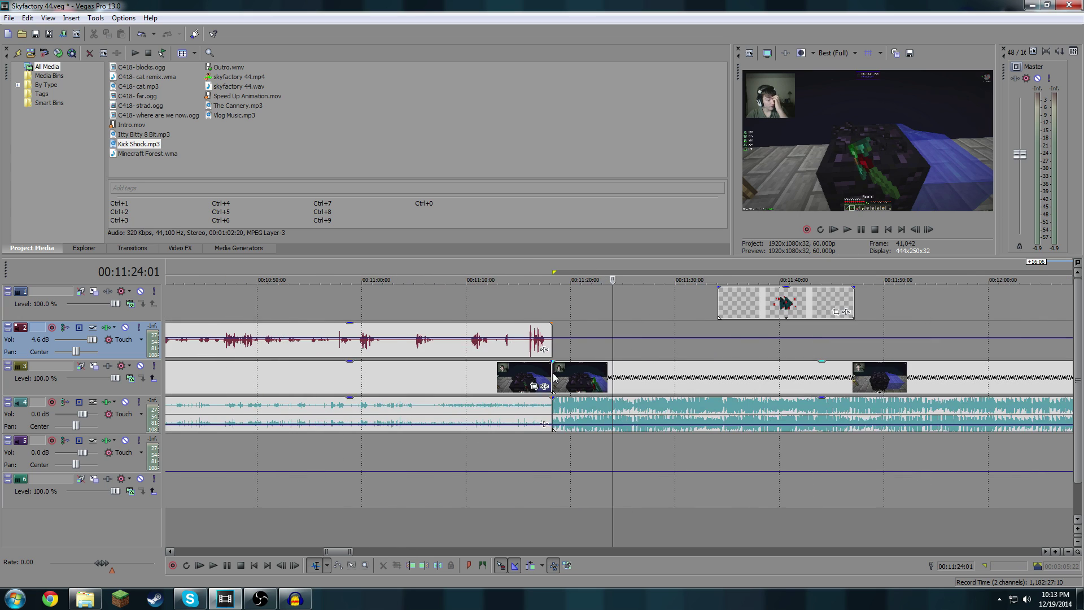
scroll(555, 377, down, 4)
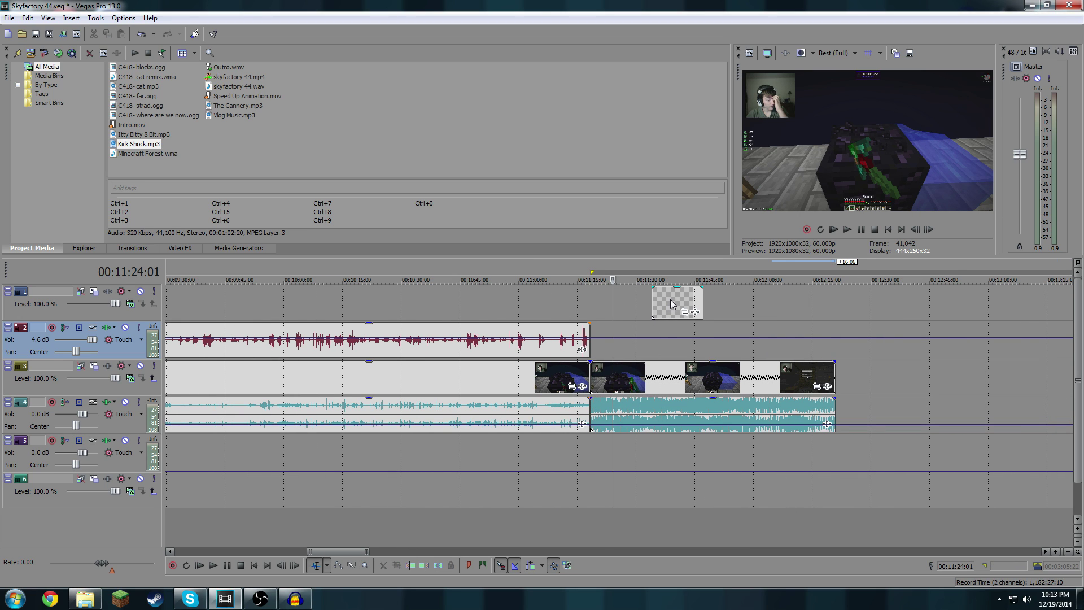
drag(671, 300, 613, 309)
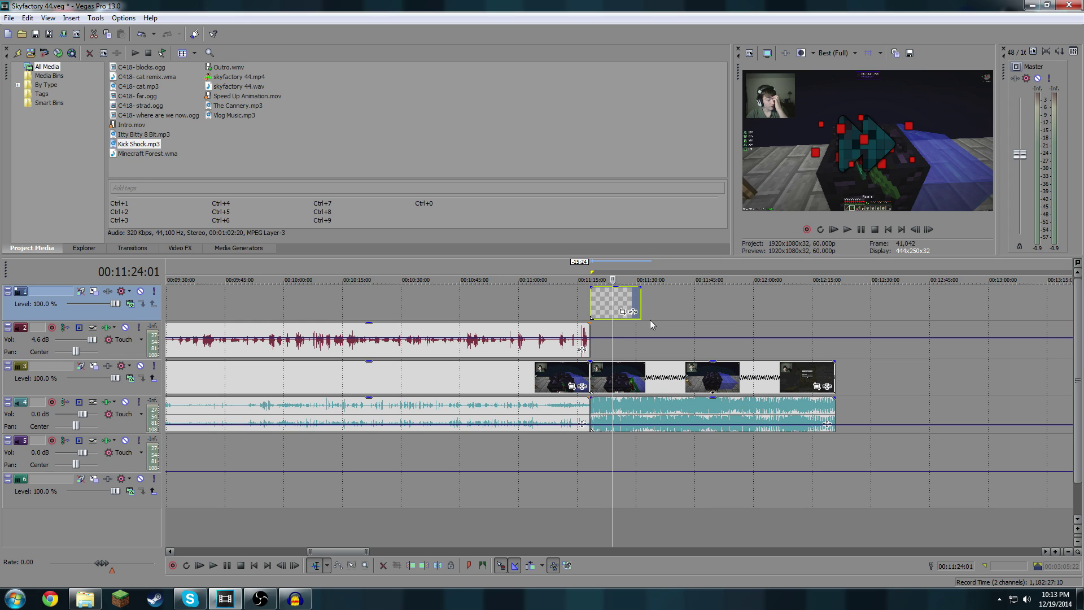
Apply the SpeedUp Preset to the animation in Event Pan/Crop and close the Video Event FX window
click(623, 311)
click(305, 146)
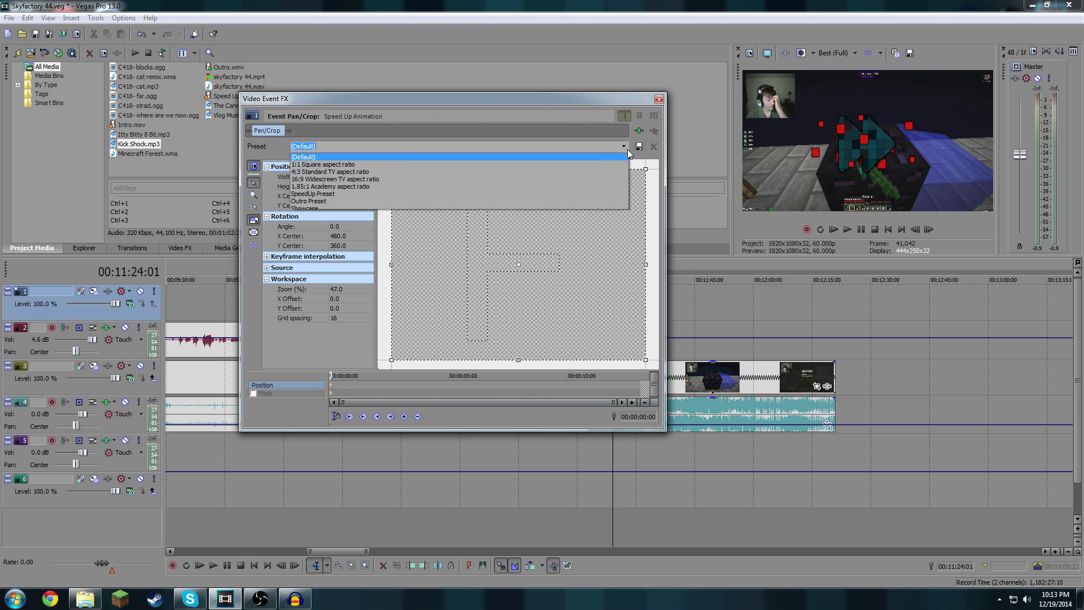
click(313, 194)
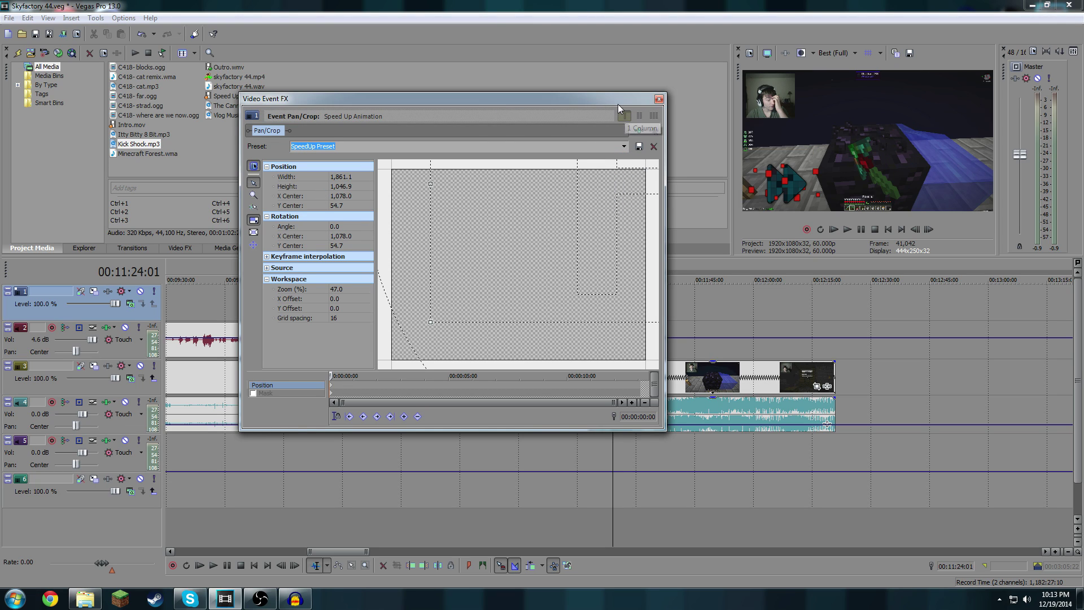
click(659, 100)
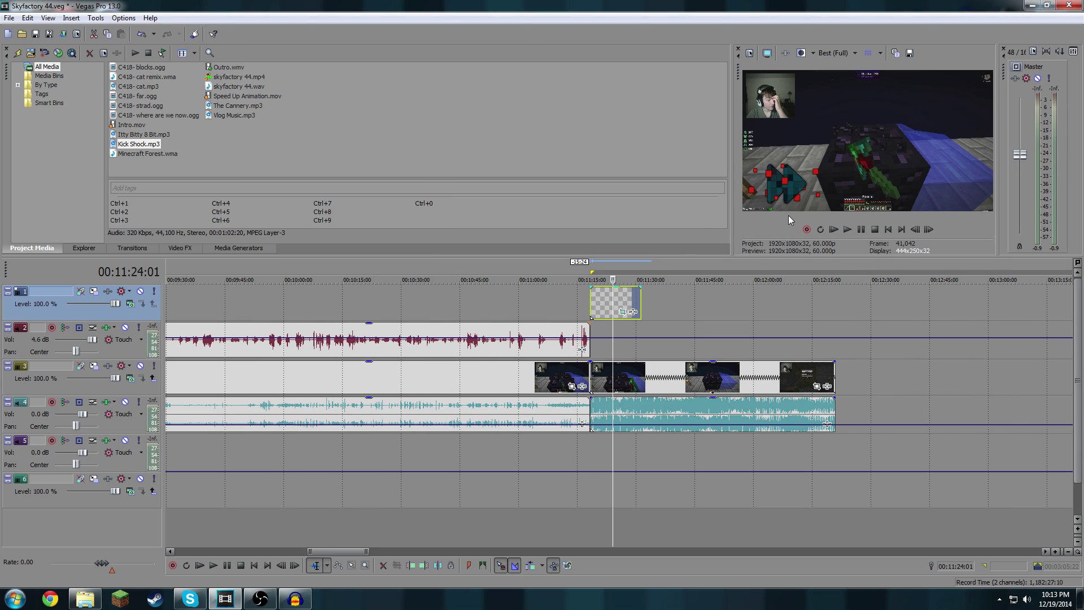
Play the sped-up section from its start and lower the volume of the Kick Shock music event
scroll(671, 320, up, 3)
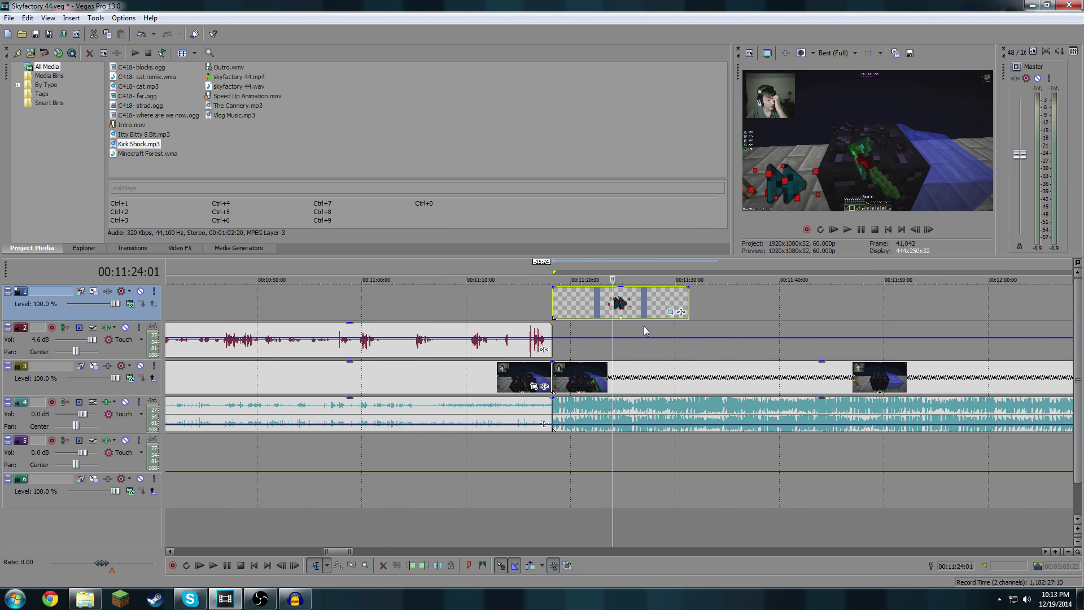
click(552, 265)
scroll(631, 302, up, 4)
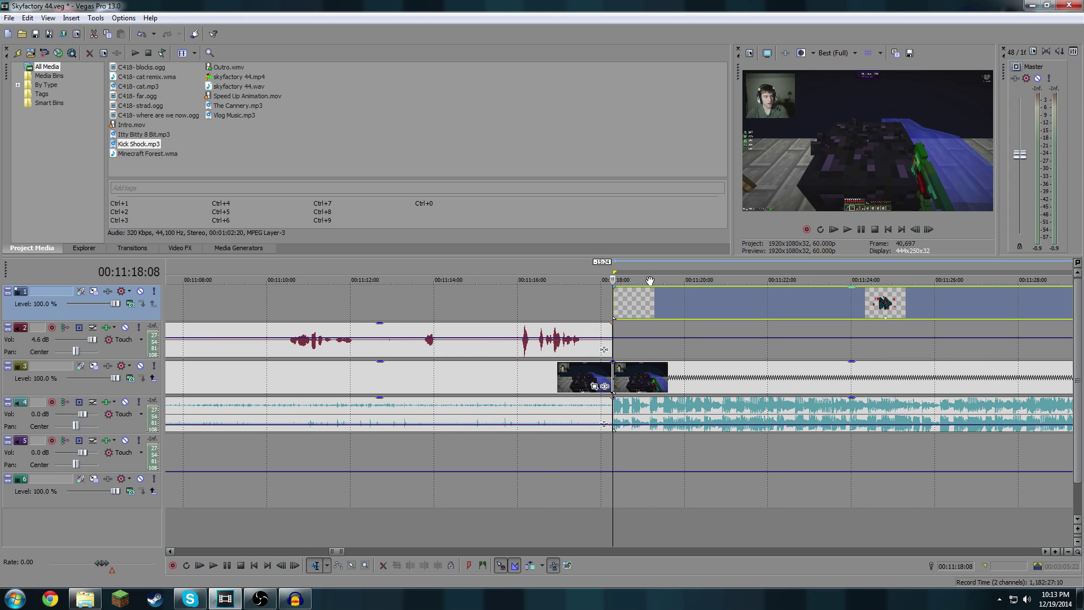
click(536, 136)
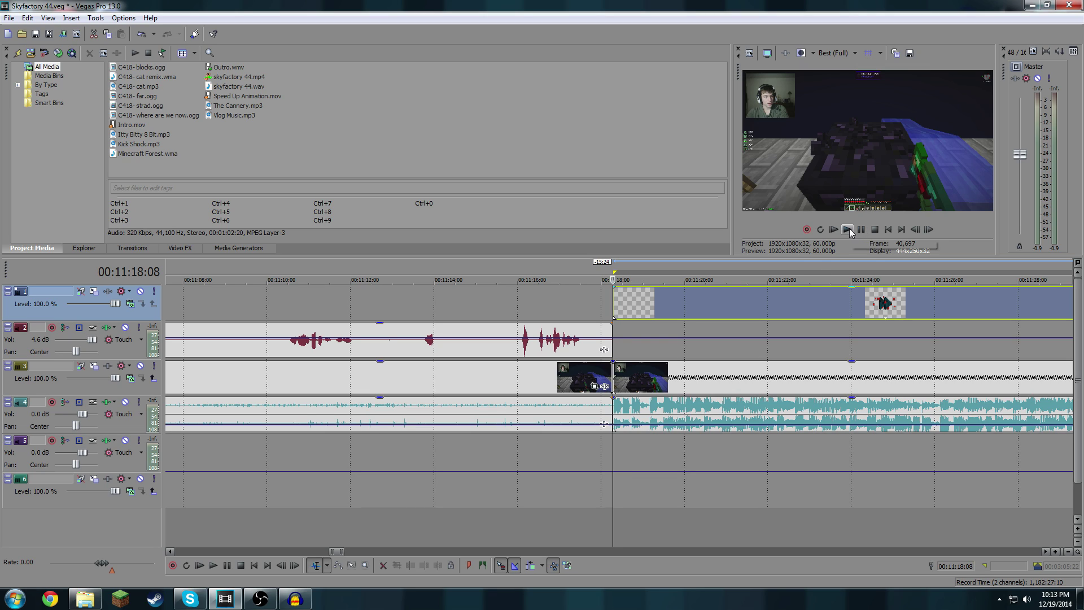
click(847, 230)
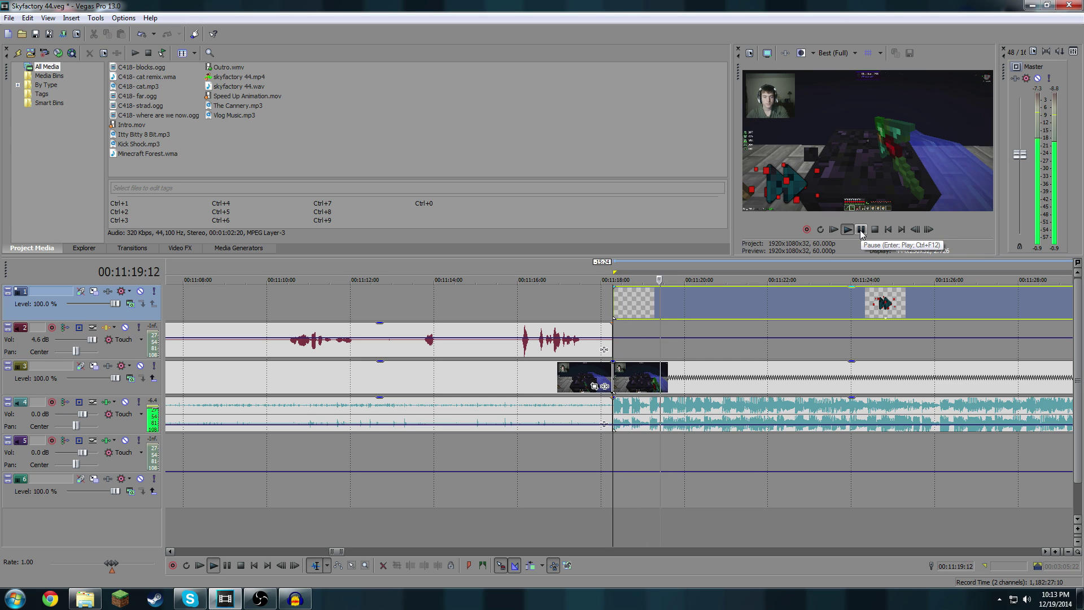
click(861, 230)
scroll(636, 410, down, 3)
scroll(737, 418, down, 3)
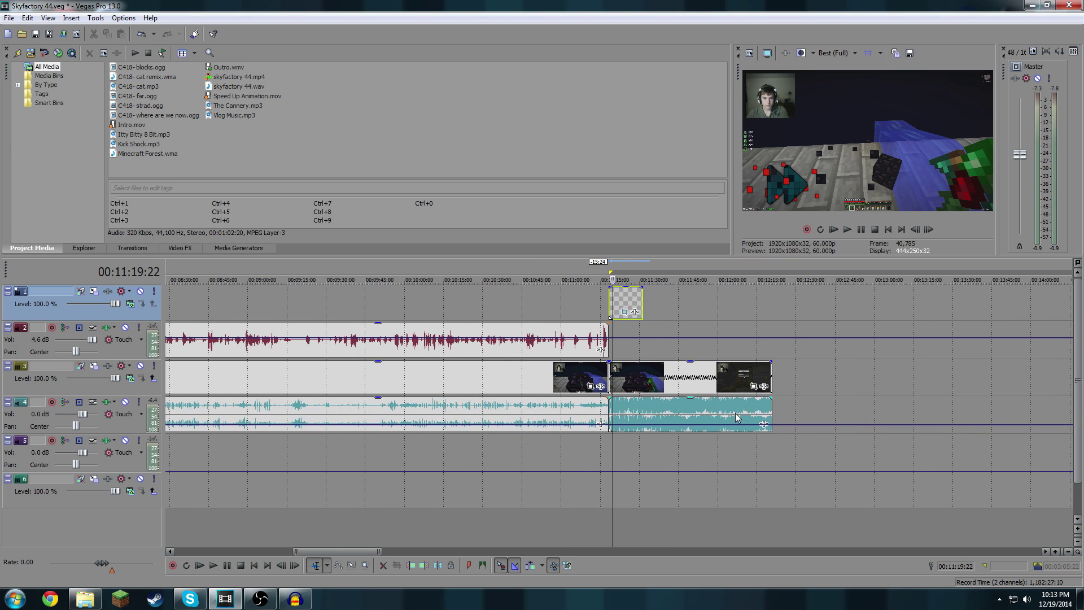
drag(703, 403, 695, 424)
Play from the start of the sped-up section and split the animation event at 00:11:19:21
click(624, 330)
scroll(628, 331, up, 4)
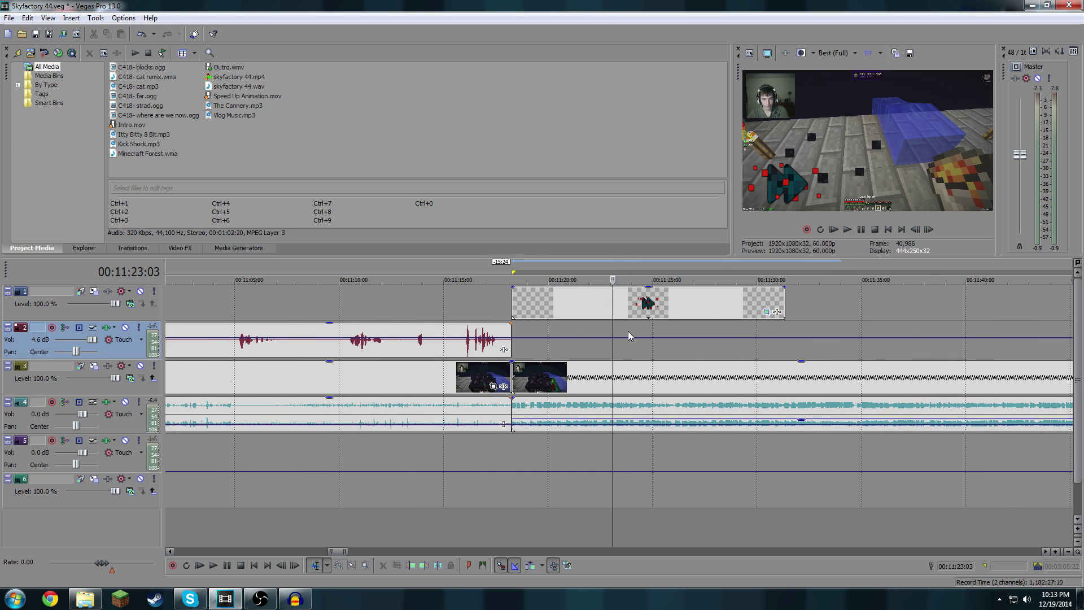
click(512, 271)
key(space)
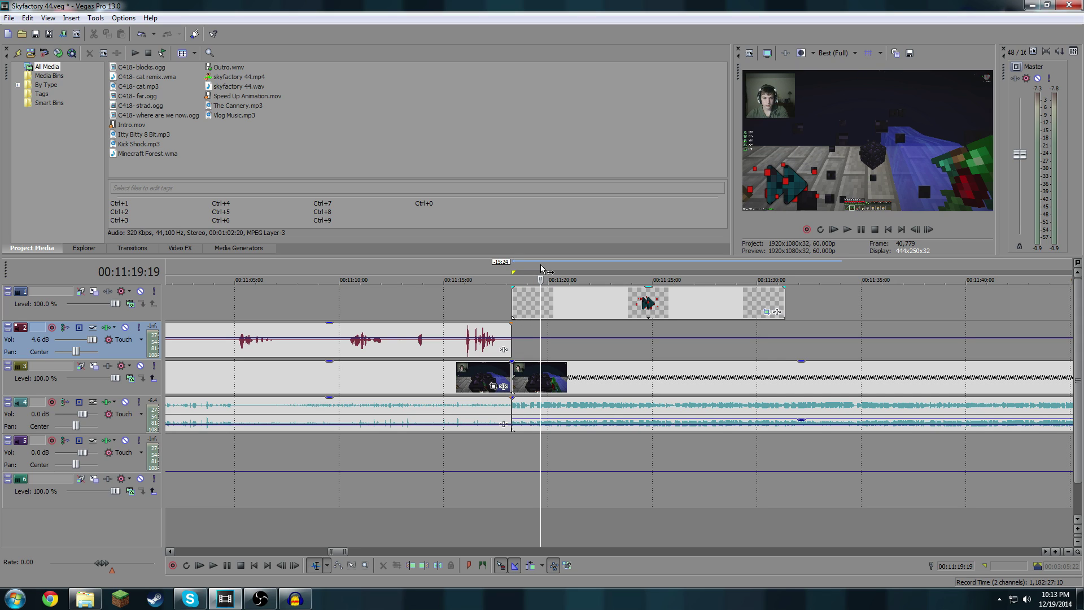
click(541, 303)
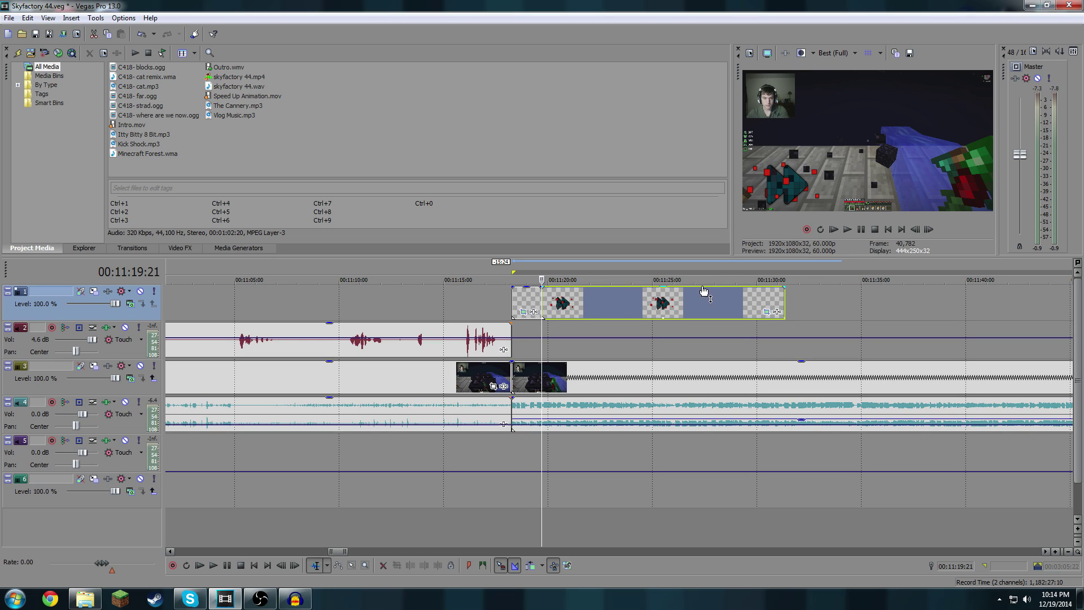
Split the animation at 00:11:27:17 and move its closing piece to the end of the sped-up video
click(725, 269)
drag(734, 264, 706, 261)
key(s)
scroll(713, 290, down, 5)
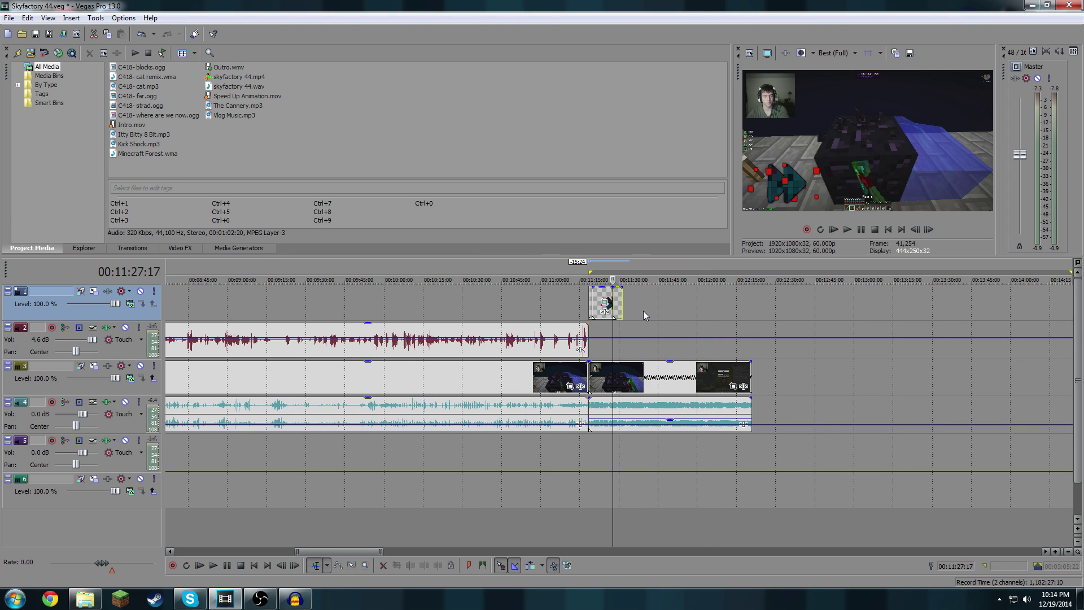
drag(618, 305, 757, 318)
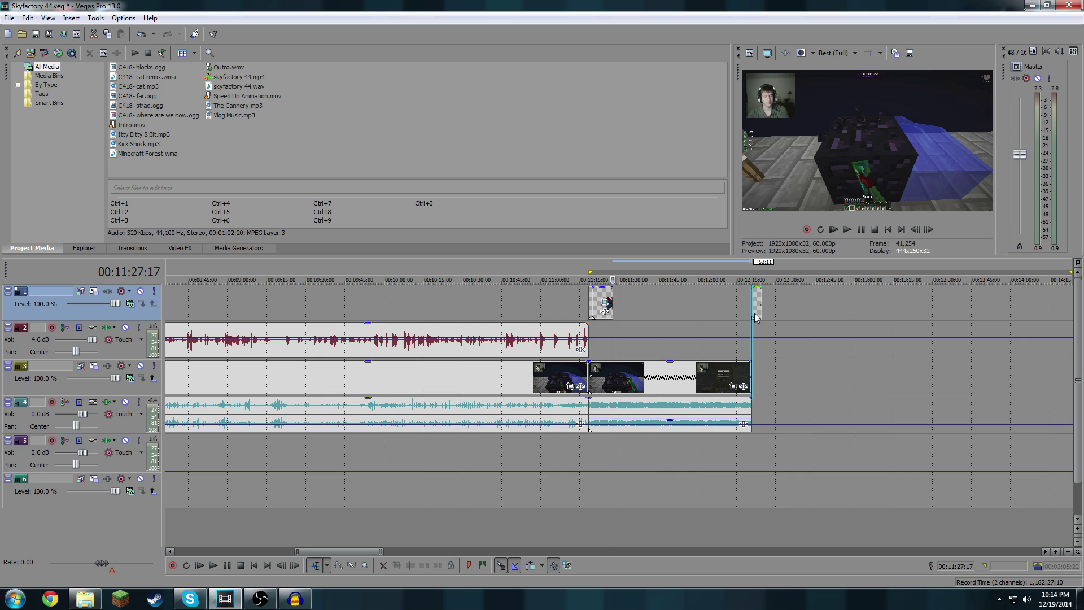
Copy the middle animation piece, paste it at 00:11:27:17 and reverse the pasted copy
click(716, 307)
click(606, 290)
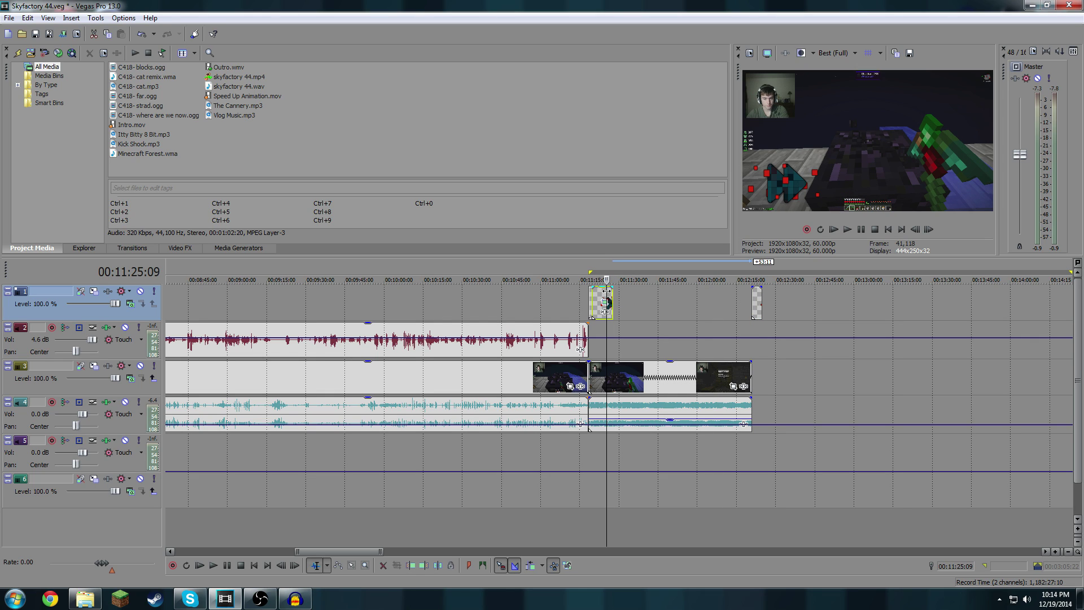
scroll(607, 292, up, 4)
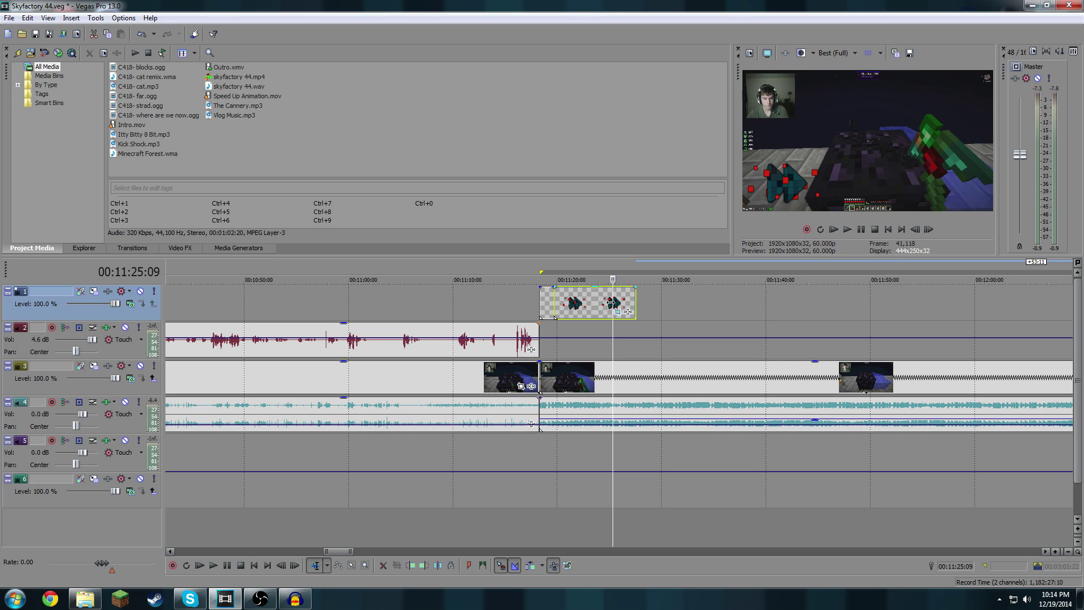
click(638, 308)
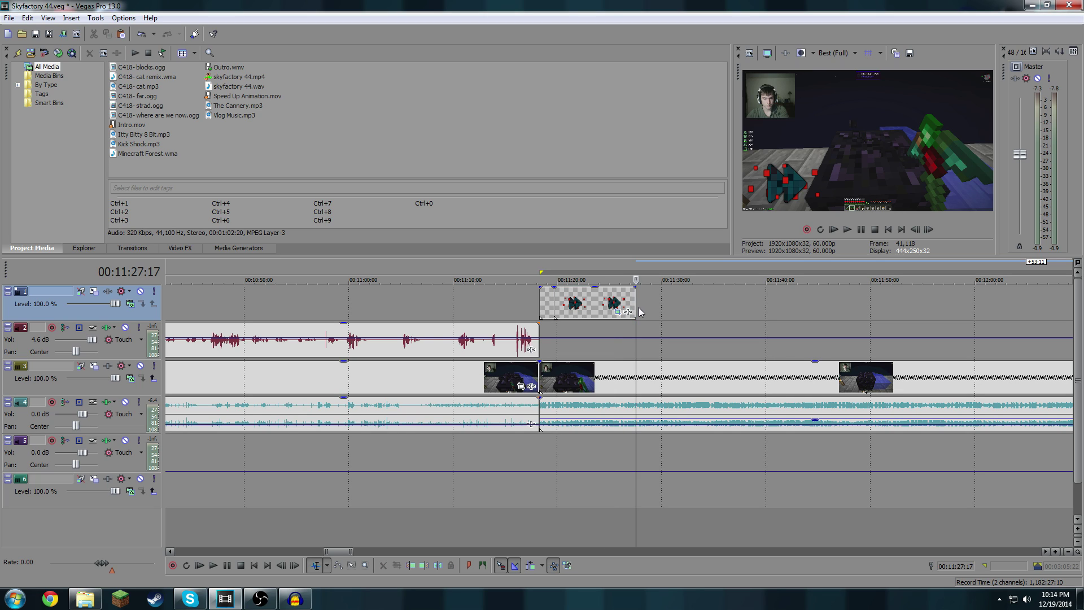
key(ctrl+v)
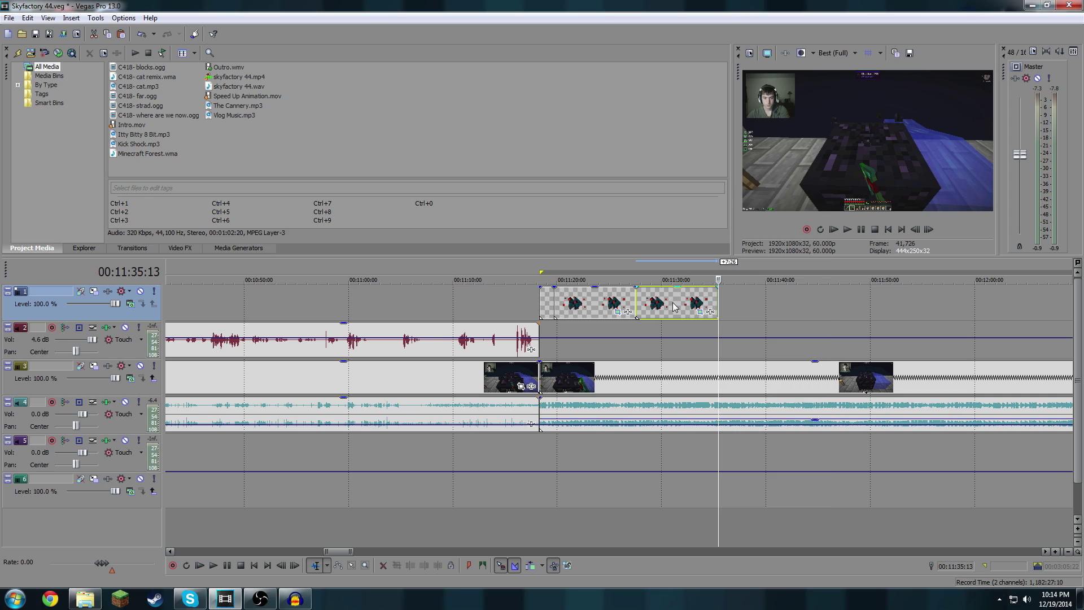
right_click(674, 305)
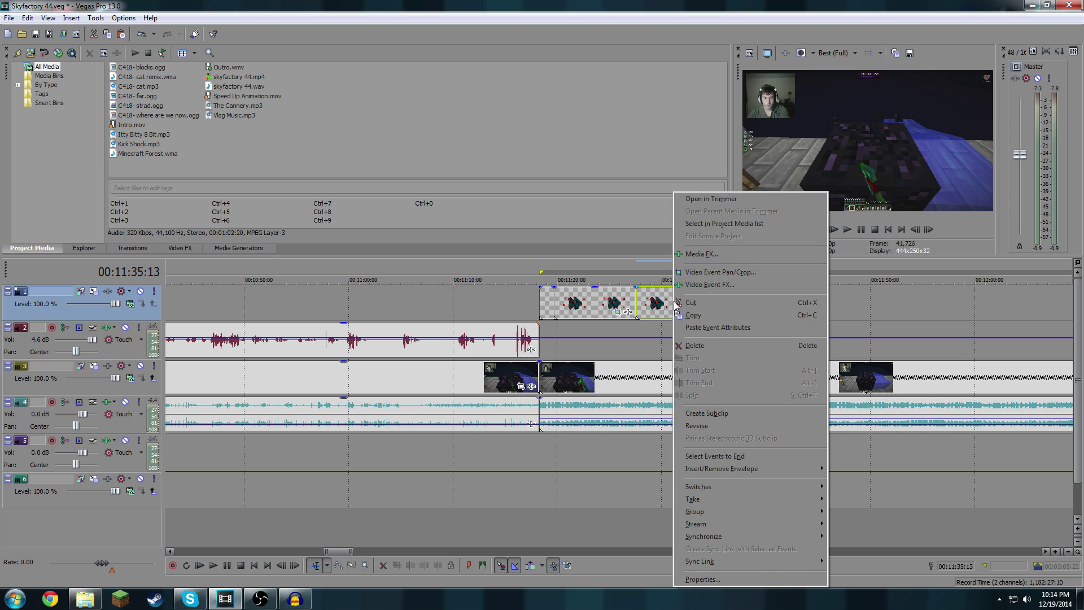
click(713, 427)
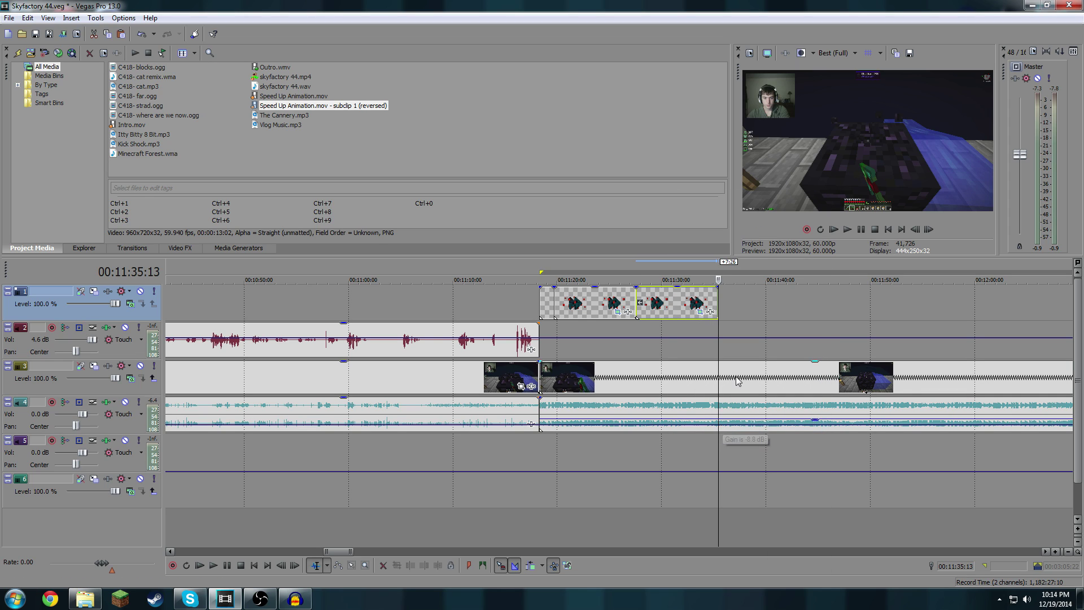
Paste another forward-playing copy of the animation at 00:11:35:13, directly after the reversed piece
key(ctrl+v)
click(590, 303)
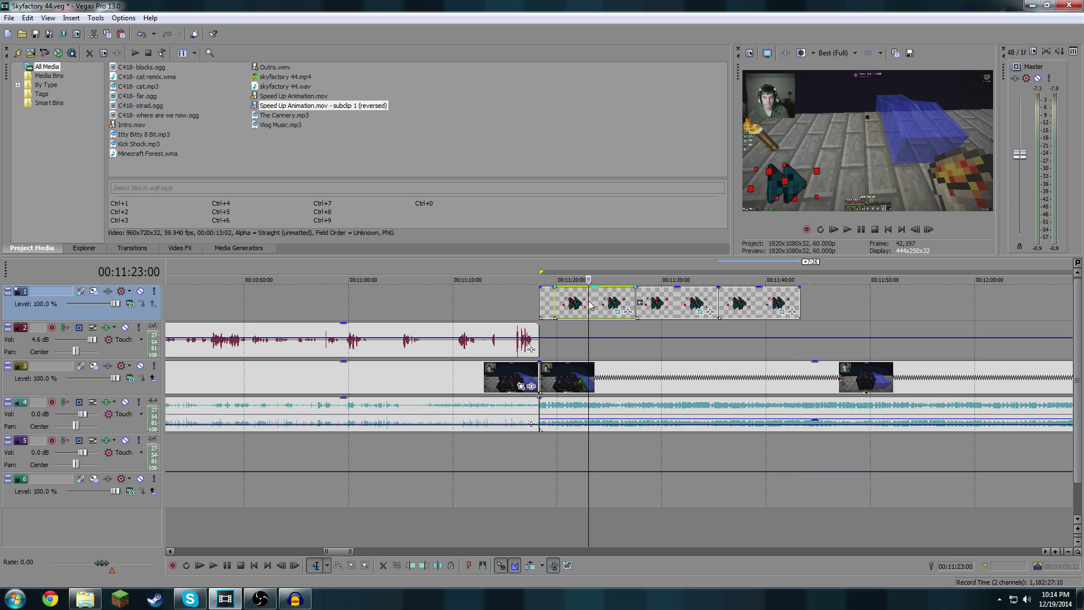
click(647, 305)
click(738, 310)
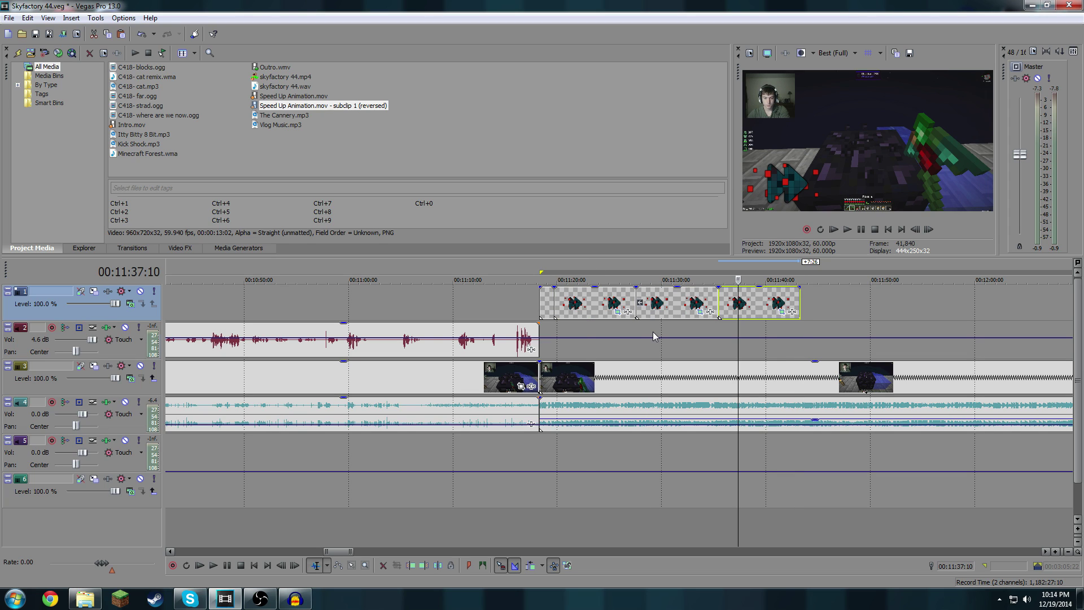
Play the overlay from just before the first reversed piece through to the following forward copy
click(653, 332)
click(632, 272)
click(846, 229)
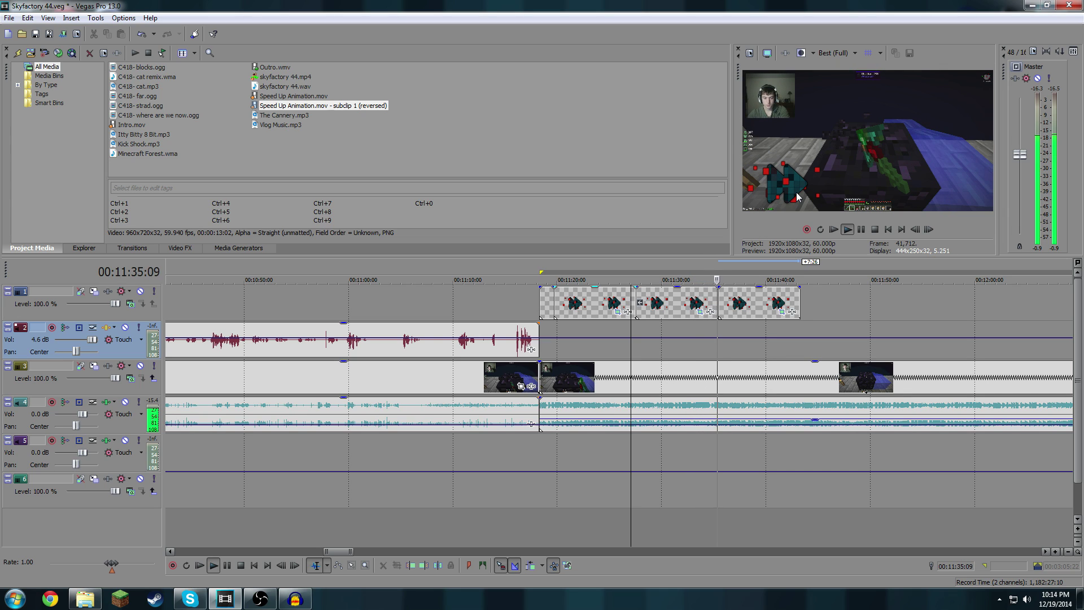
click(860, 229)
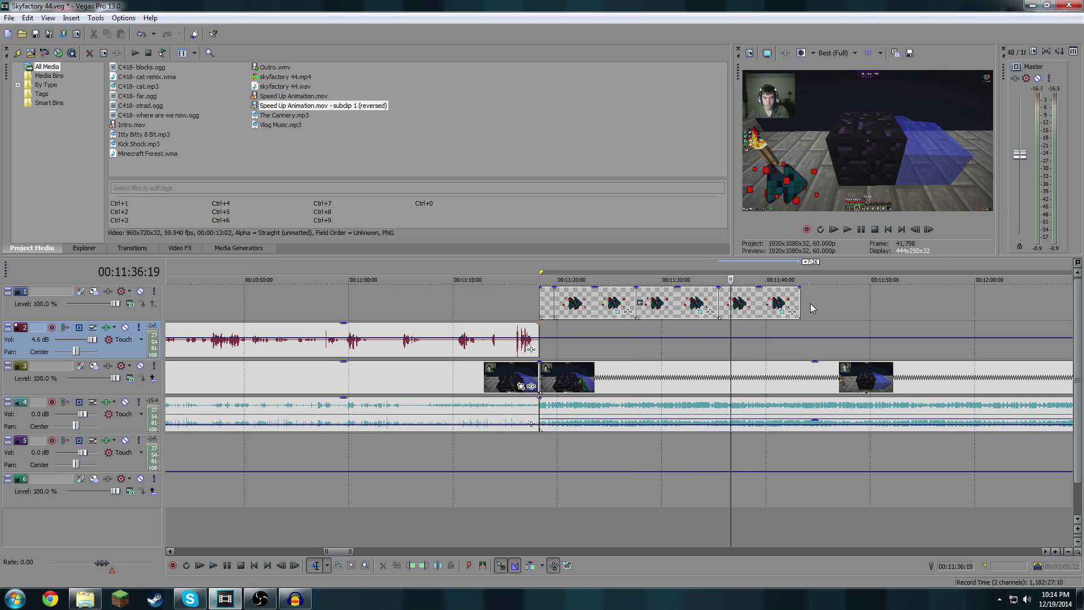
Copy the reversed and forward animation pieces as a pair and paste the pair twice in a row after the last copy
scroll(737, 321, down, 3)
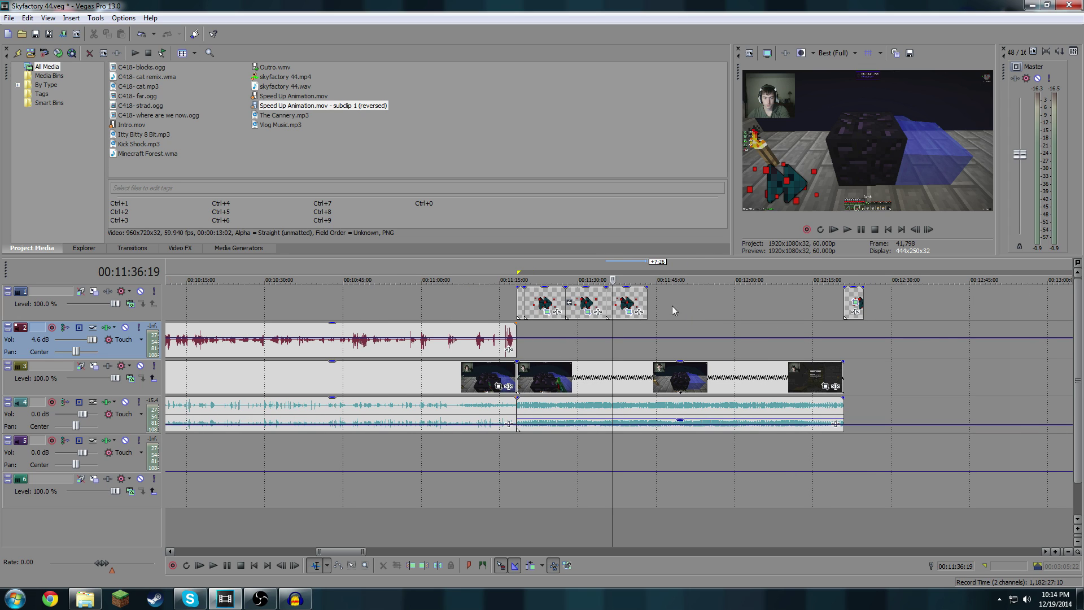
scroll(681, 302, up, 2)
click(626, 304)
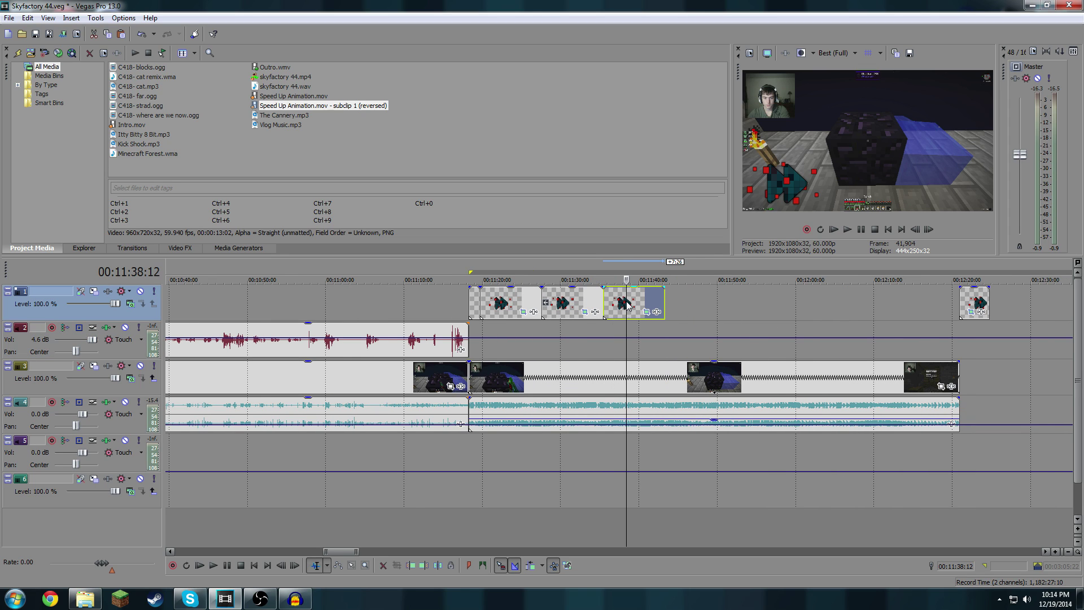
ctrl+click(588, 304)
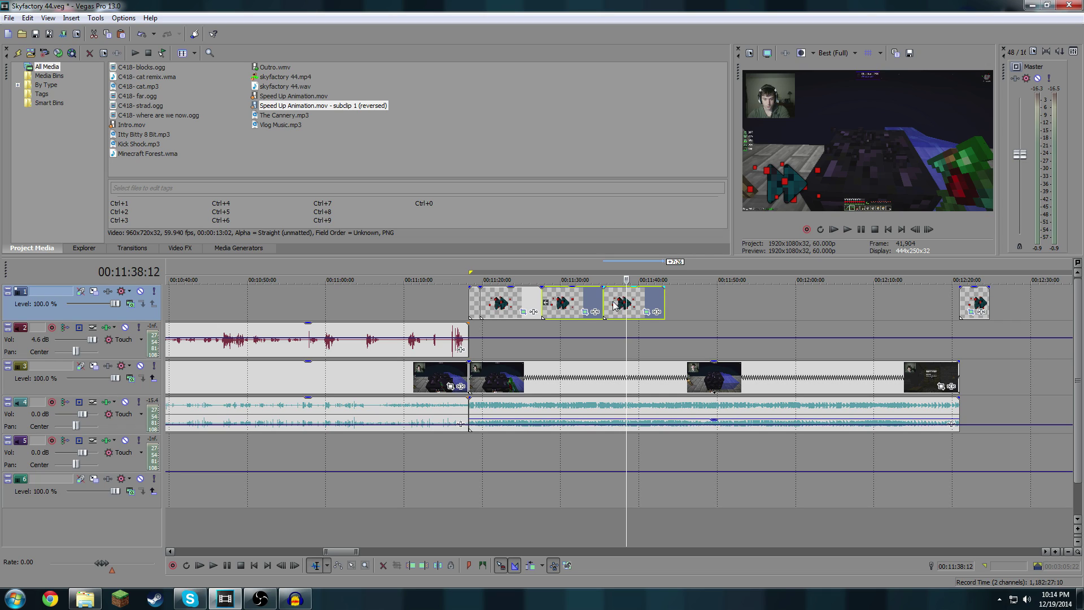
click(668, 307)
key(ctrl+v)
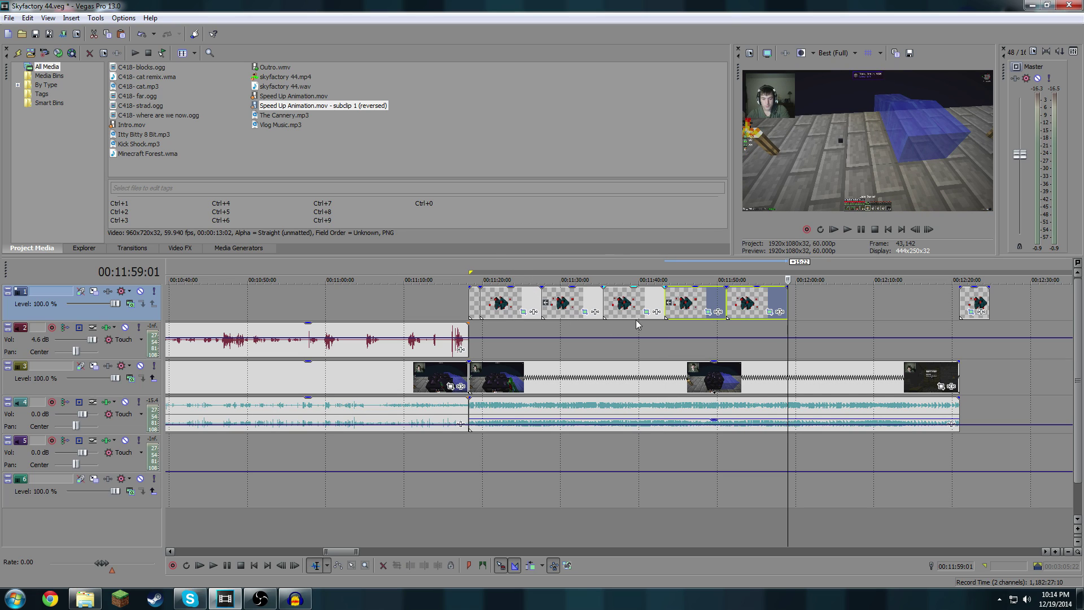
key(ctrl+v)
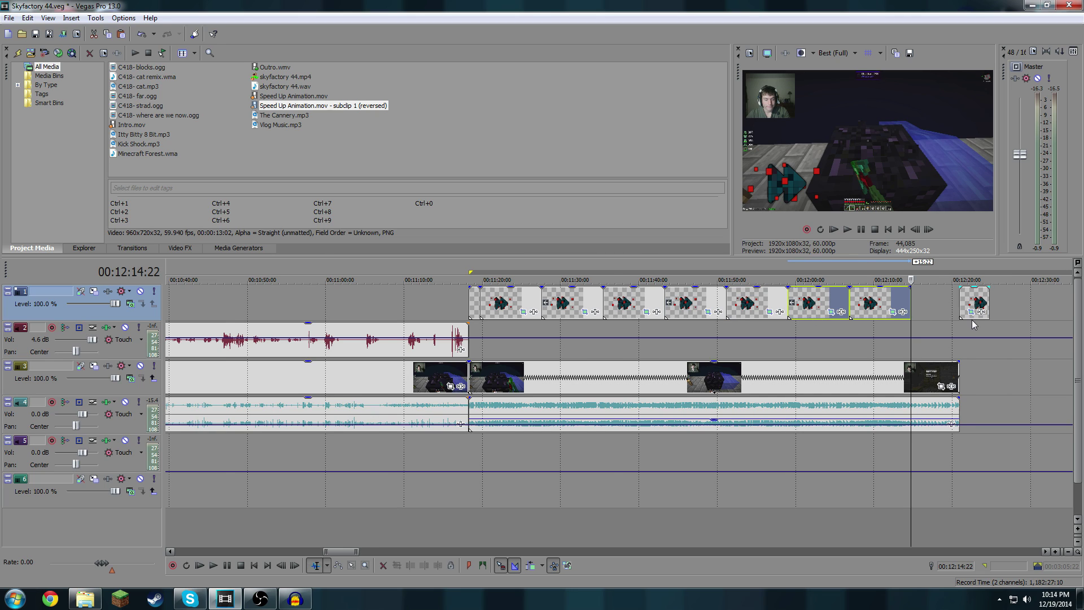
Paste the animation pair once more and move the closing animation piece to the end of the chain at 00:12:30:14
scroll(708, 313, down, 2)
key(ctrl+v)
scroll(783, 310, up, 4)
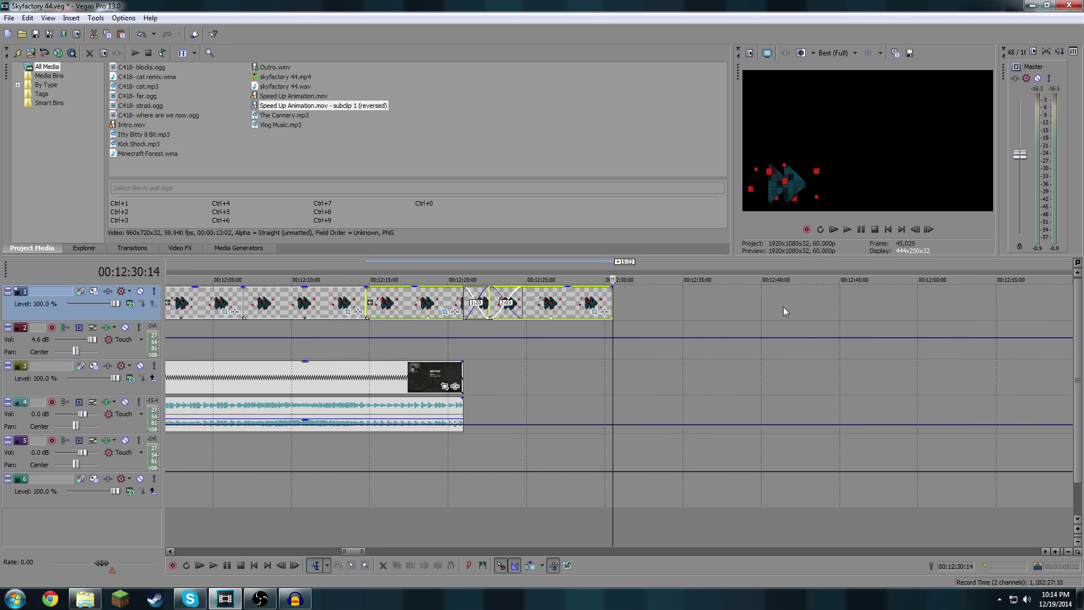
scroll(529, 315, up, 2)
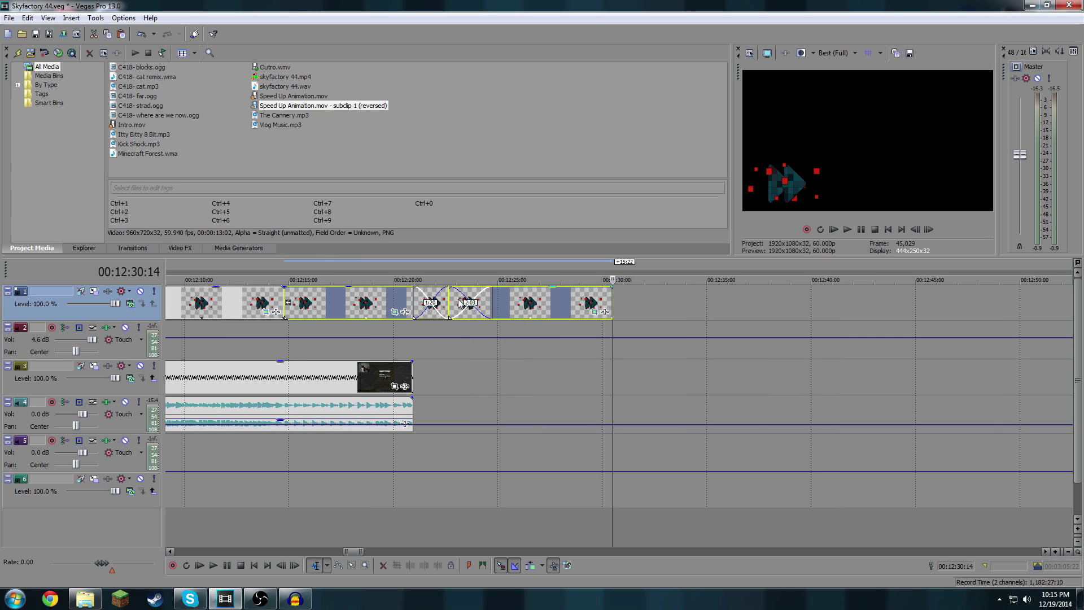
drag(460, 304, 525, 341)
click(753, 304)
ctrl+click(885, 307)
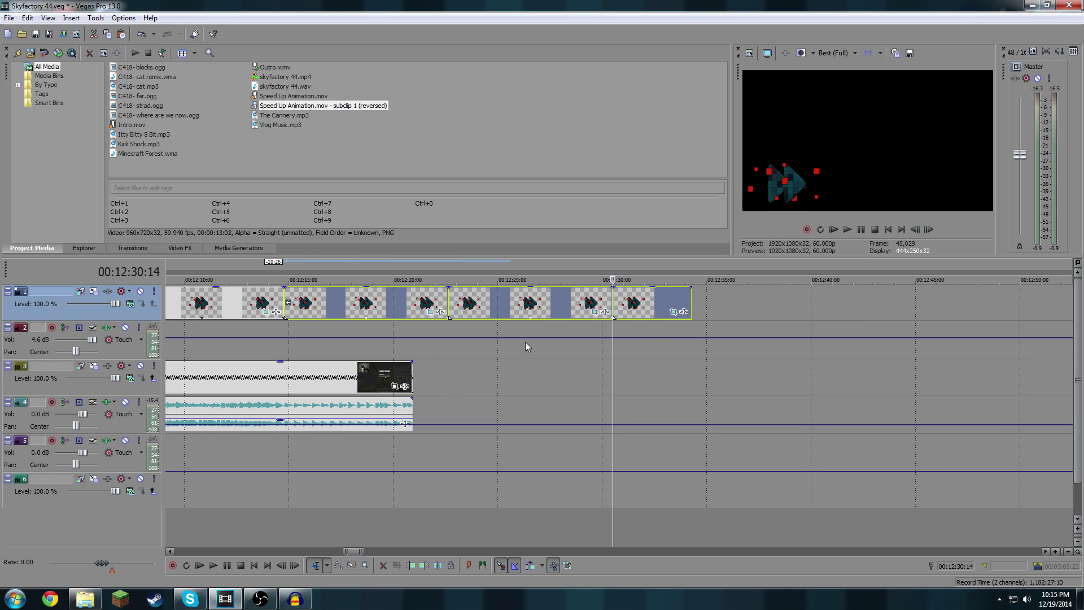
click(514, 347)
Group all animation events on the overlay track and compress them to finish just past the end of the sped-up video
scroll(514, 348, down, 5)
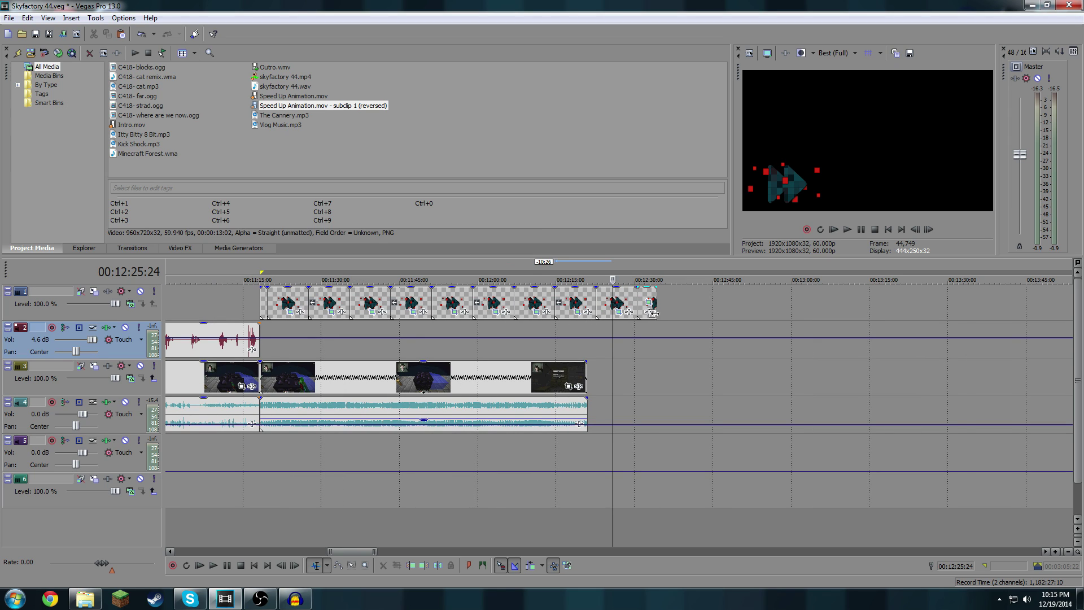
click(672, 302)
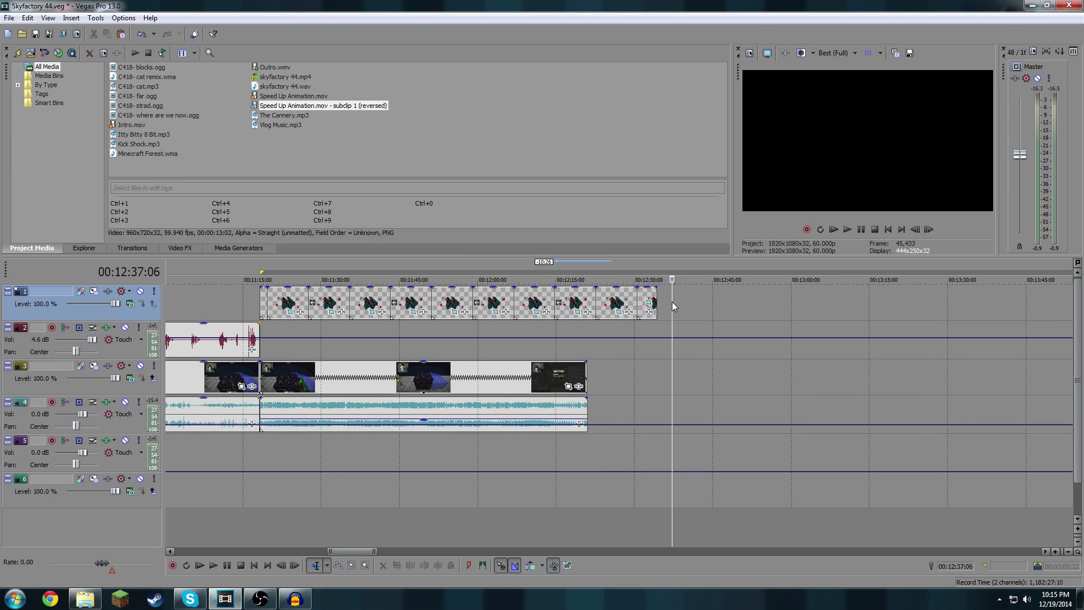
right_click(265, 303)
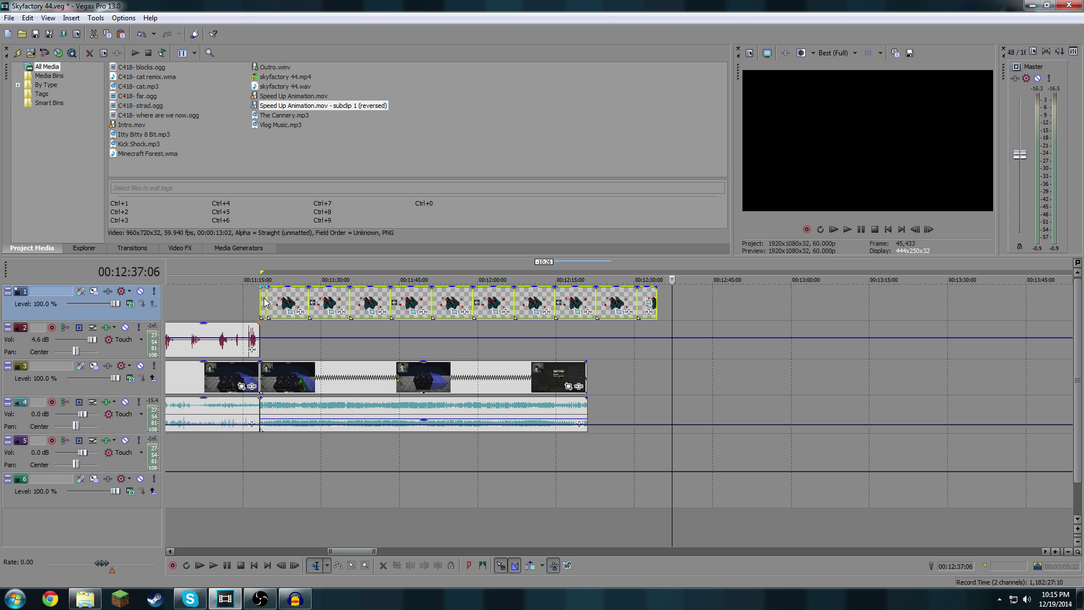
mouse_move(364, 510)
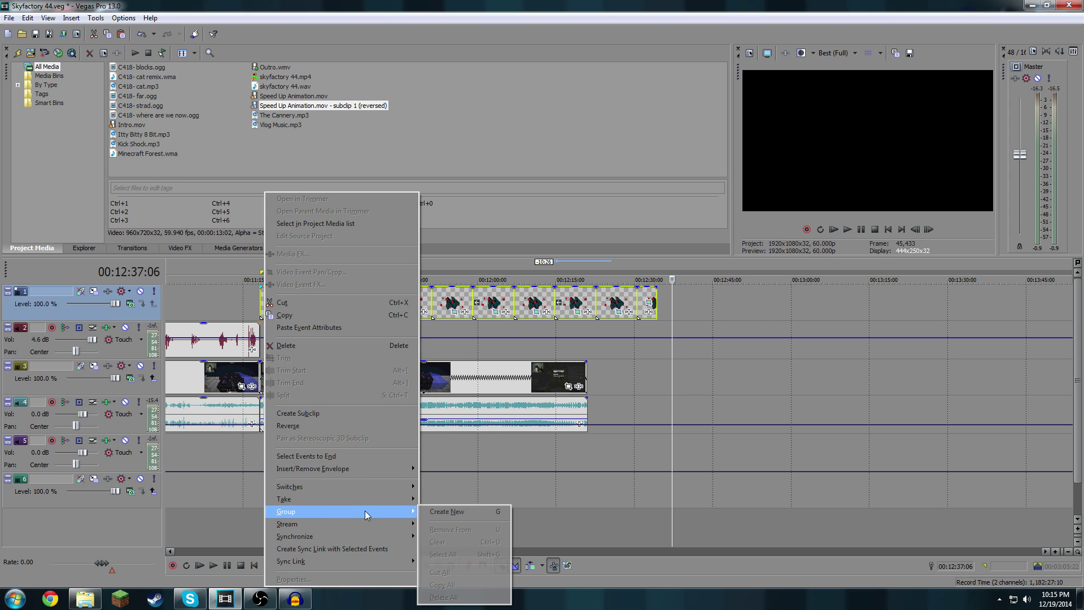
click(452, 513)
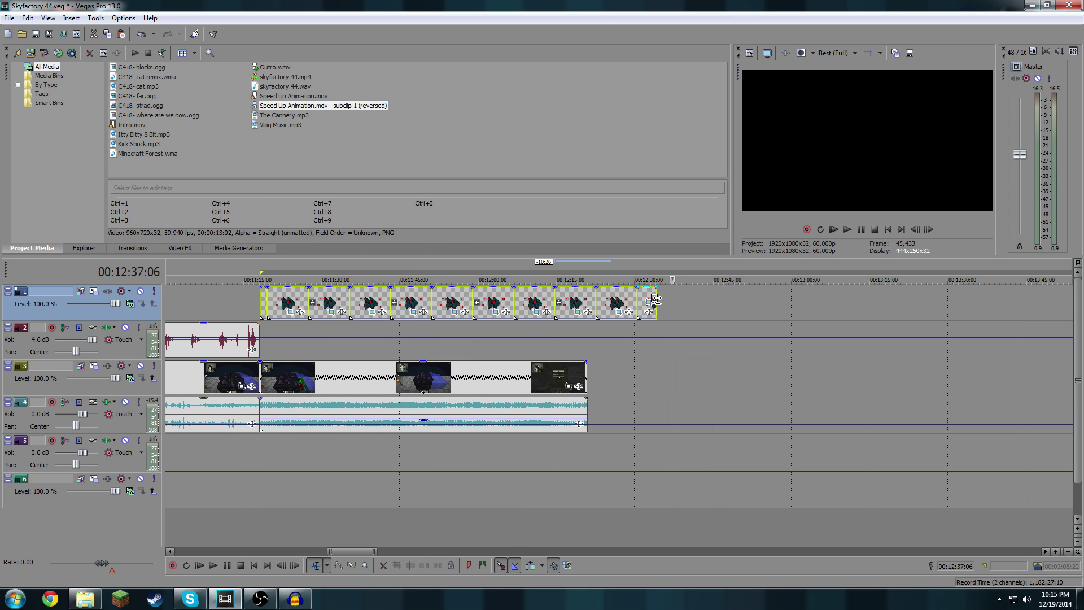
drag(656, 299, 615, 297)
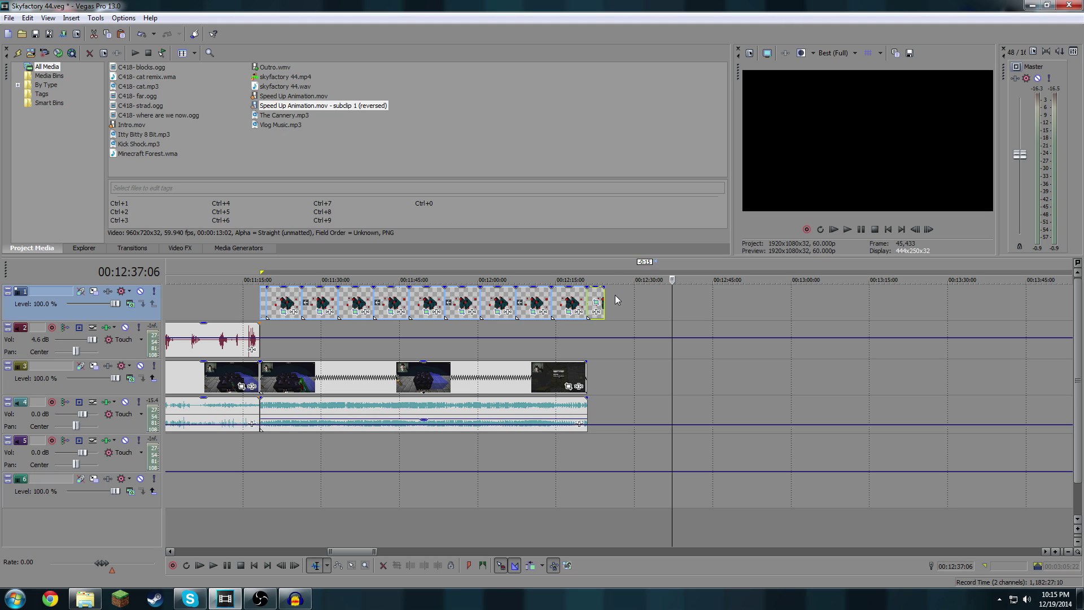
click(615, 296)
Move the remaining gameplay video and its audio back against the end of the sped-up section
scroll(615, 300, down, 3)
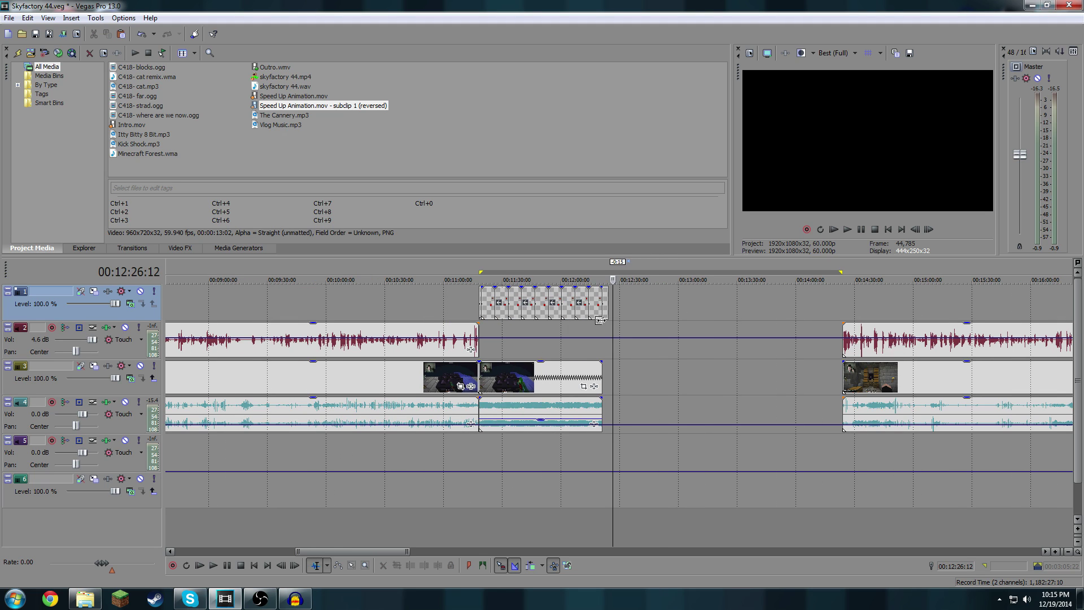
click(886, 345)
ctrl+click(870, 379)
drag(858, 355, 621, 355)
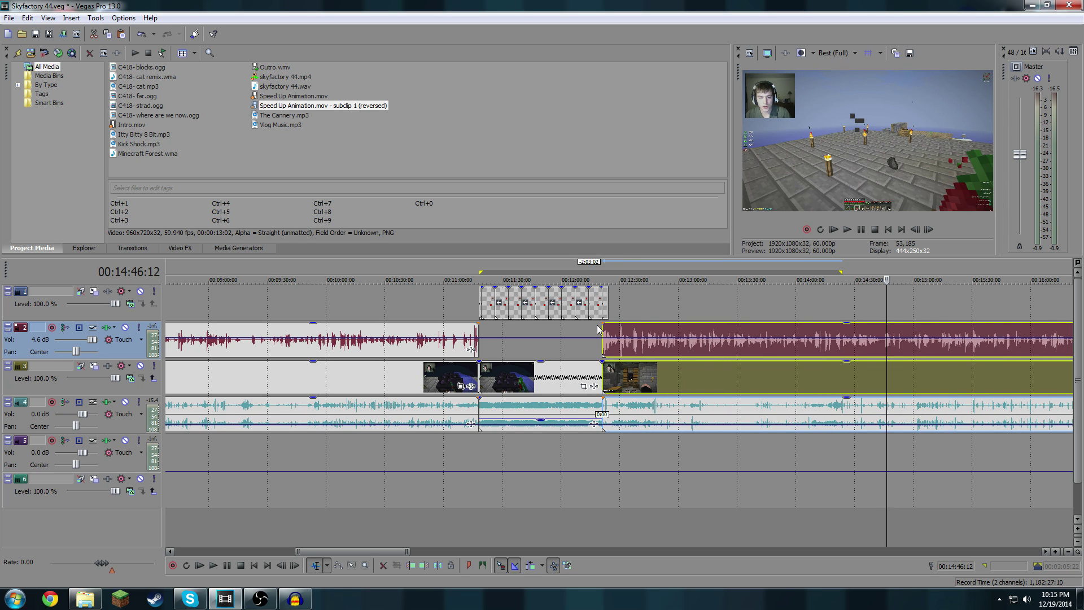
click(616, 321)
Play the transition from the sped-up section into the normal-speed gameplay, starting at 00:12:19:09
scroll(616, 321, up, 5)
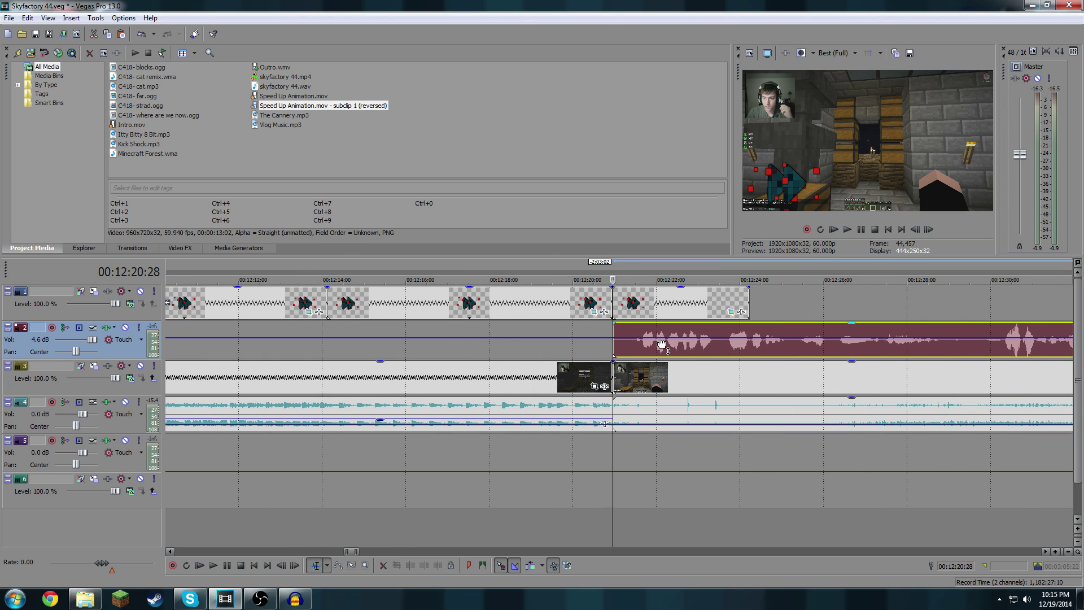
click(596, 269)
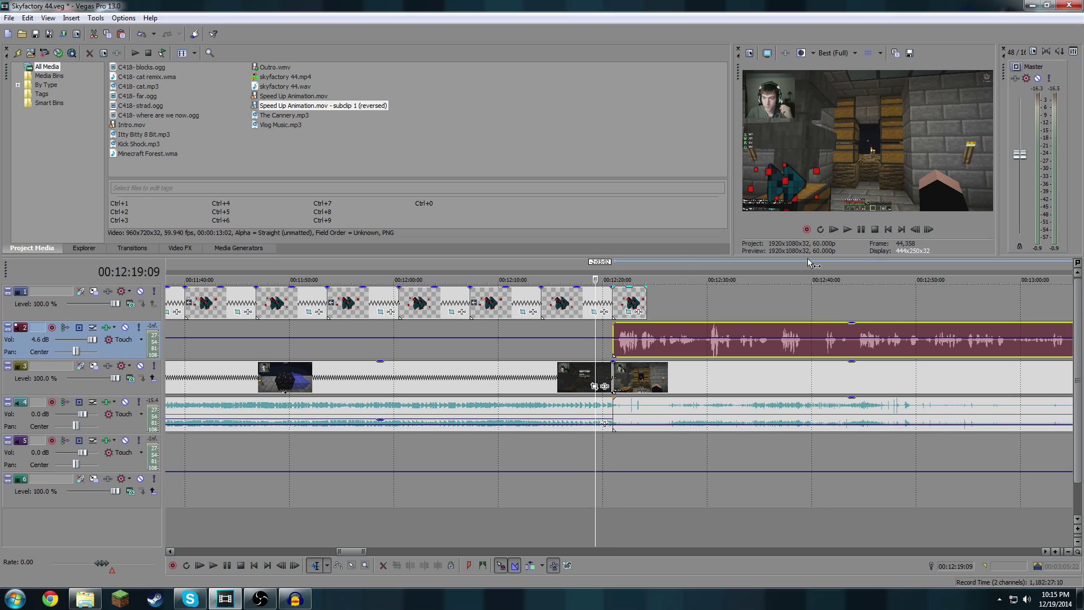
click(846, 231)
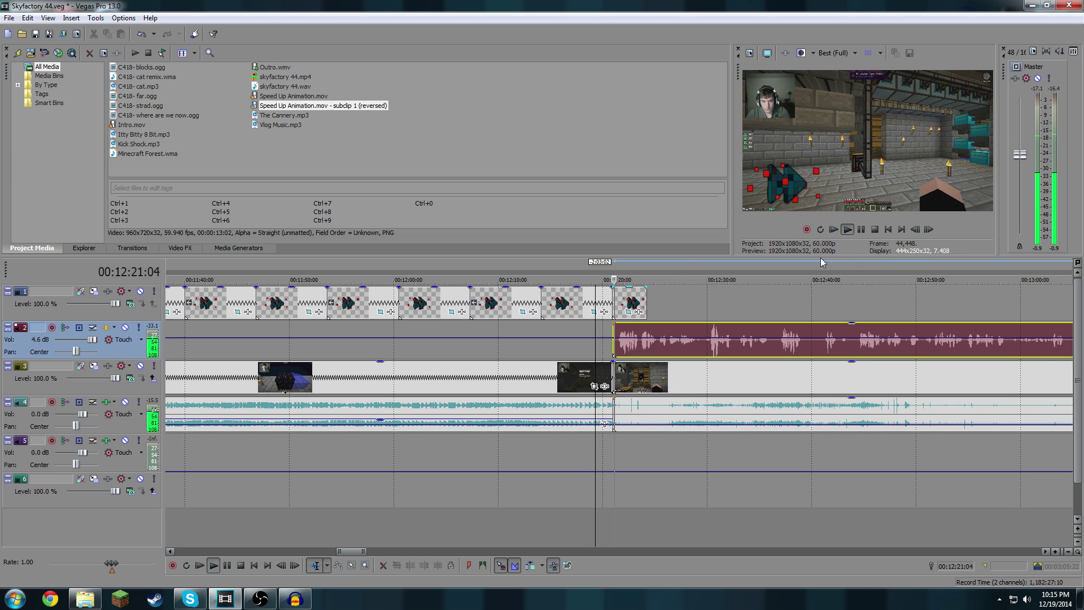
click(860, 229)
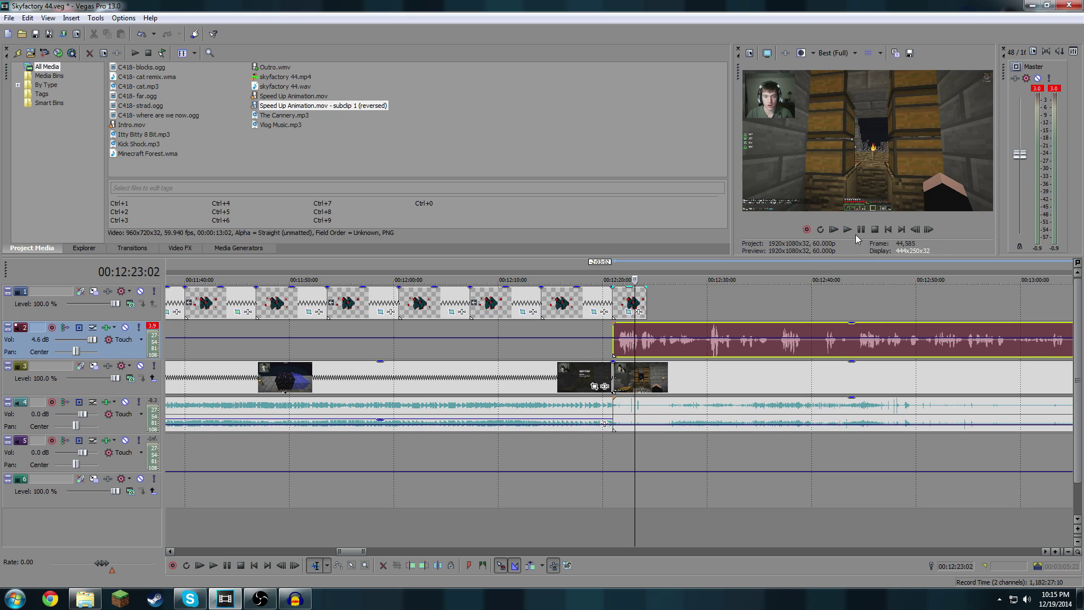
Scrub through the sped-up section to review the animation overlay along its full length
click(606, 332)
scroll(624, 314, down, 3)
scroll(624, 313, down, 3)
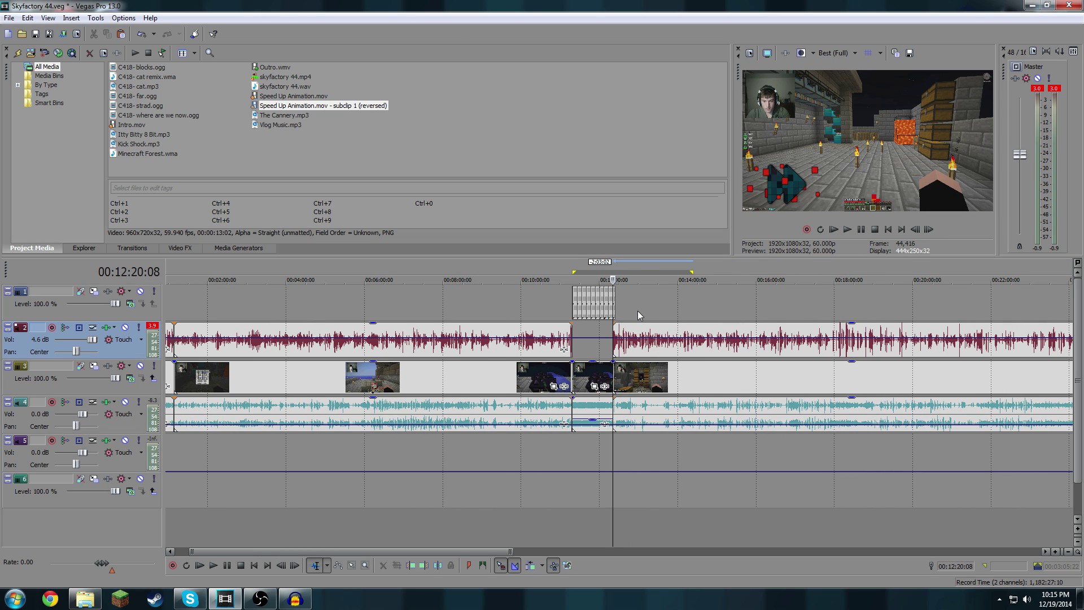
scroll(641, 311, up, 8)
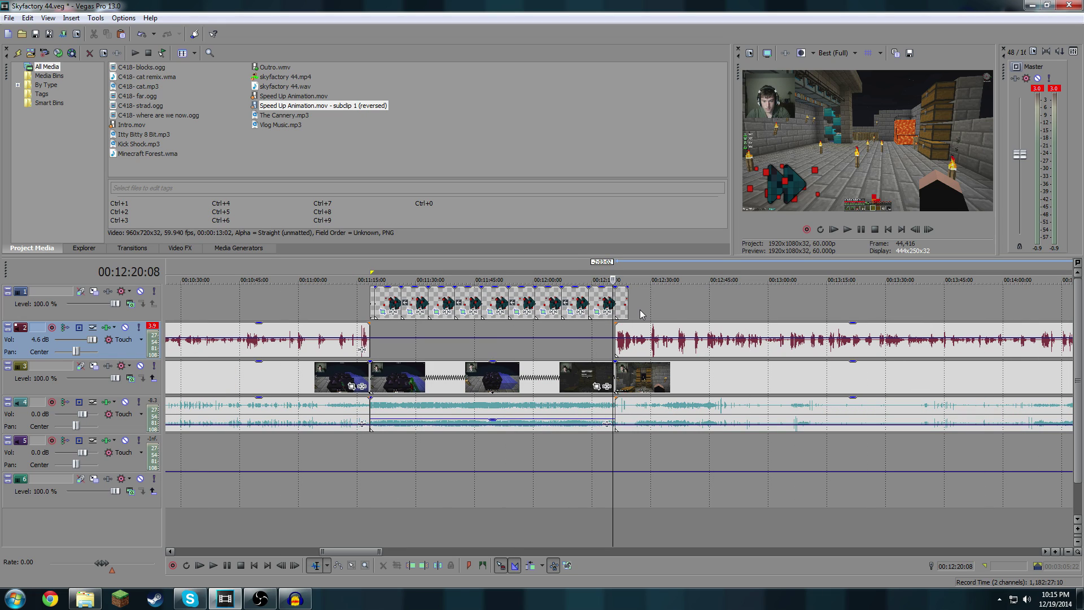
click(569, 155)
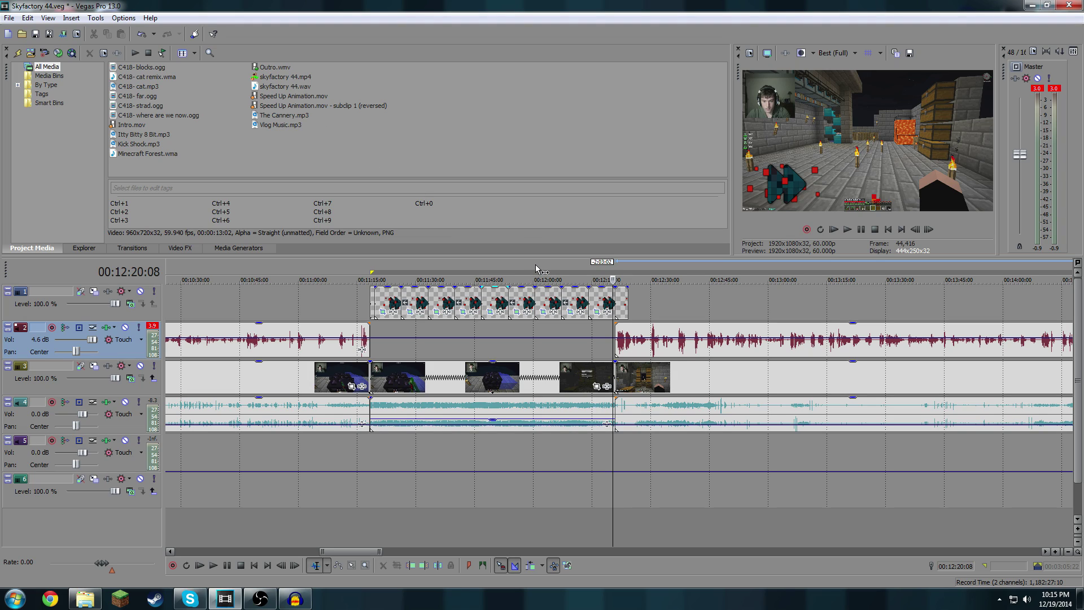
drag(536, 268, 472, 267)
click(500, 262)
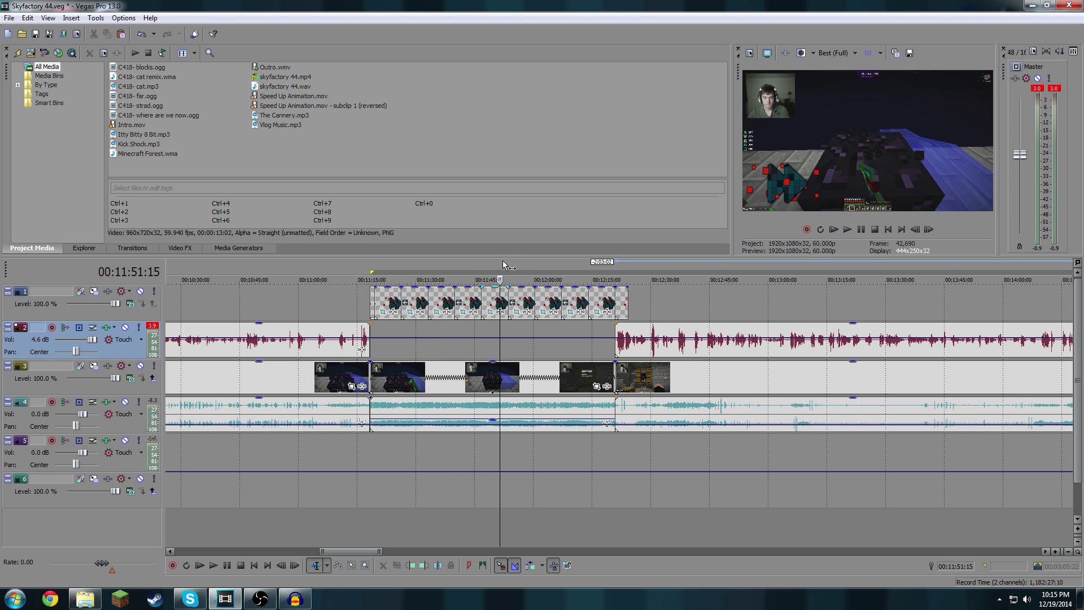
click(521, 264)
drag(550, 269, 603, 268)
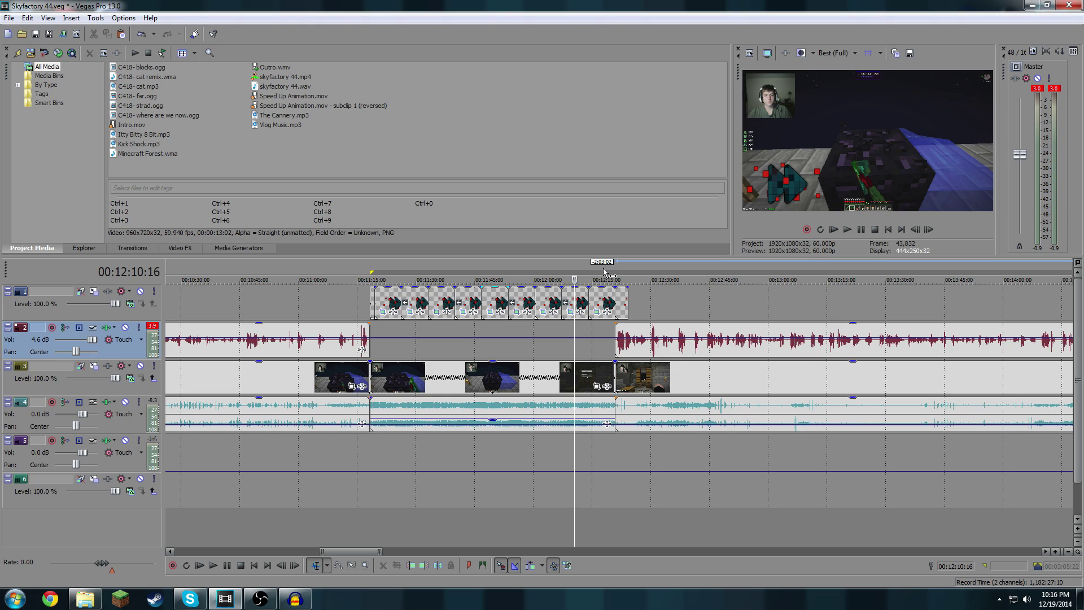